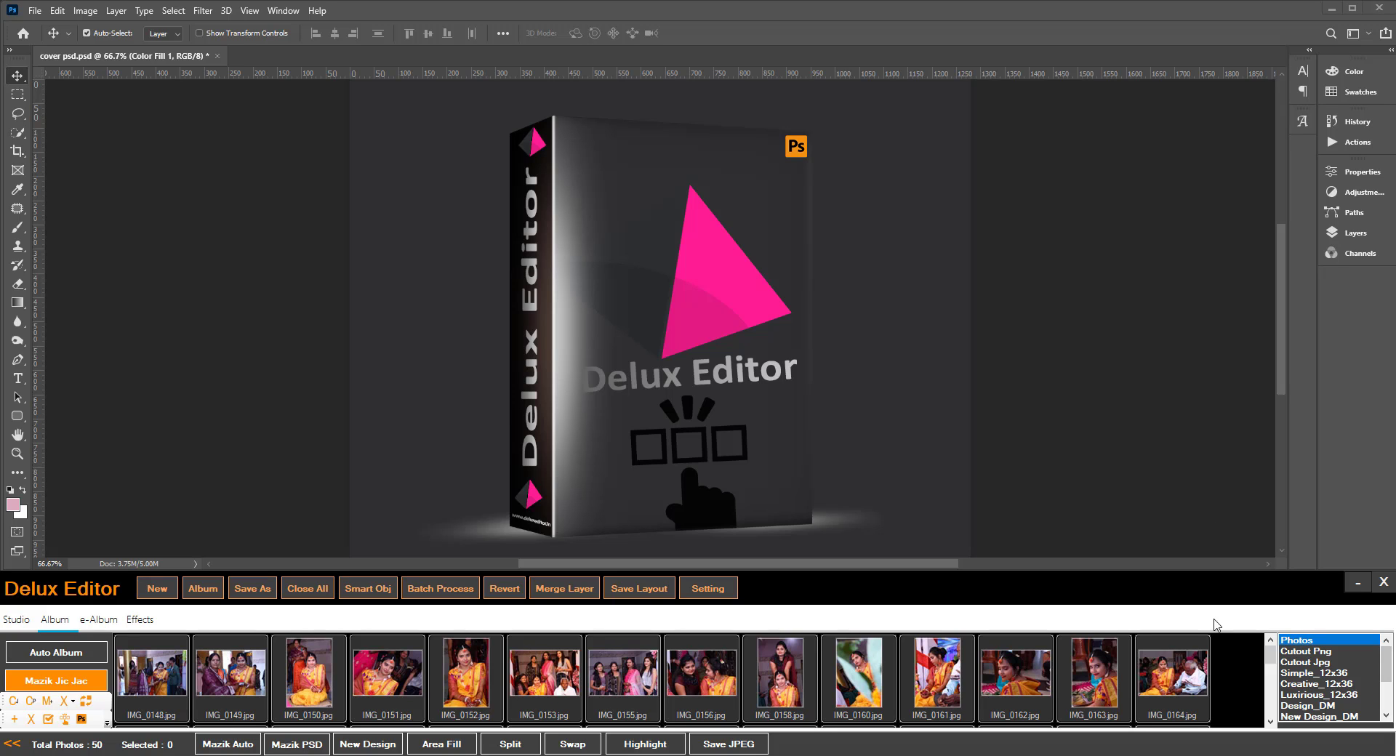
Open the Delux Album PSD_19 template from the Luxirious_12x36 collection.
mouse_move(1270, 655)
left_mouse_down()
mouse_move(1259, 709)
mouse_move(1250, 654)
left_mouse_up()
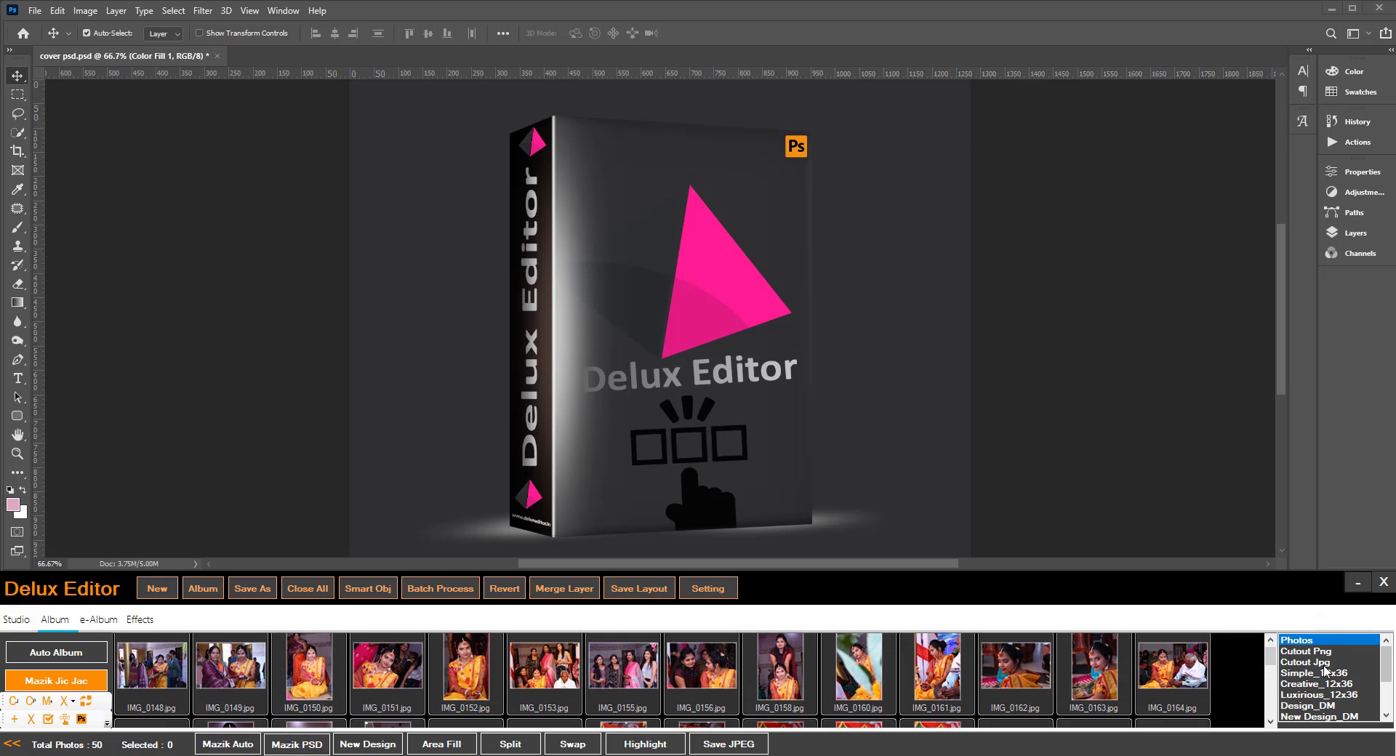
left_click(1332, 695)
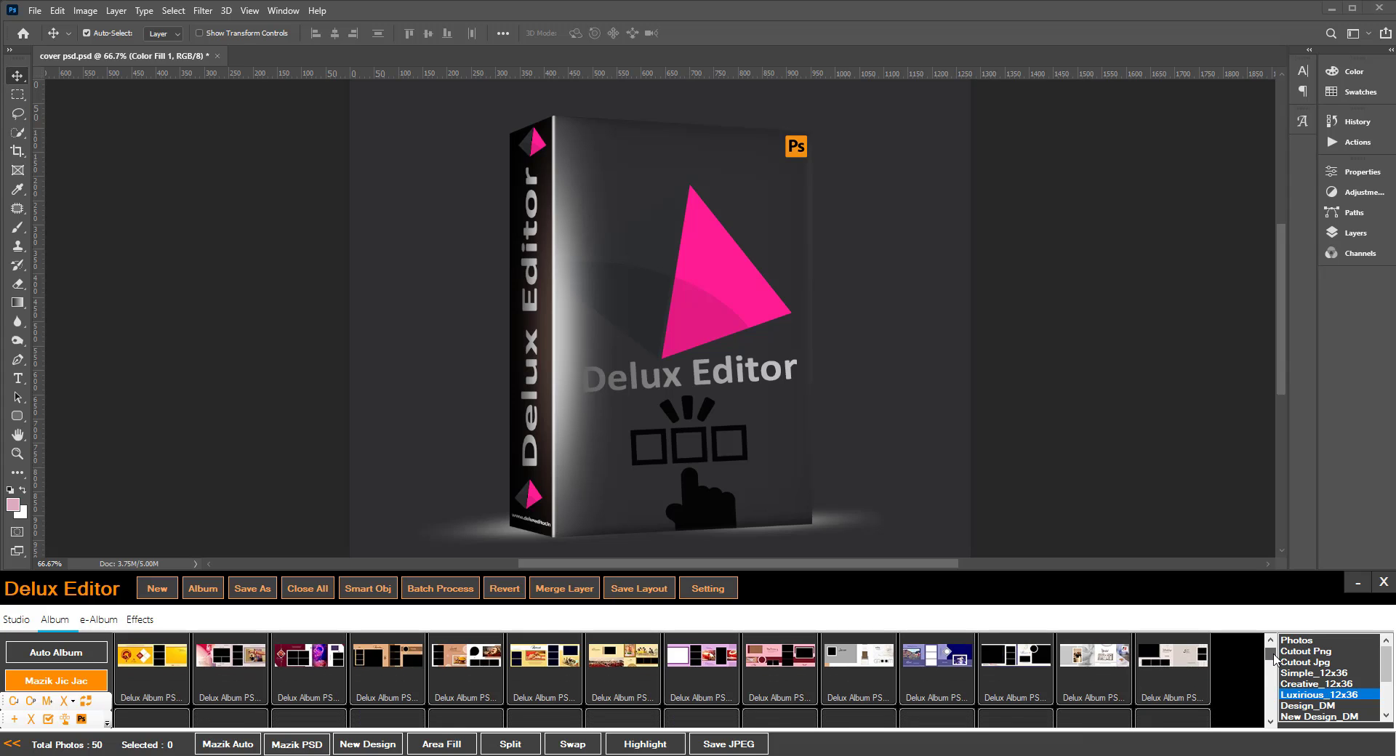
left_click_drag(1270, 653, 1273, 667)
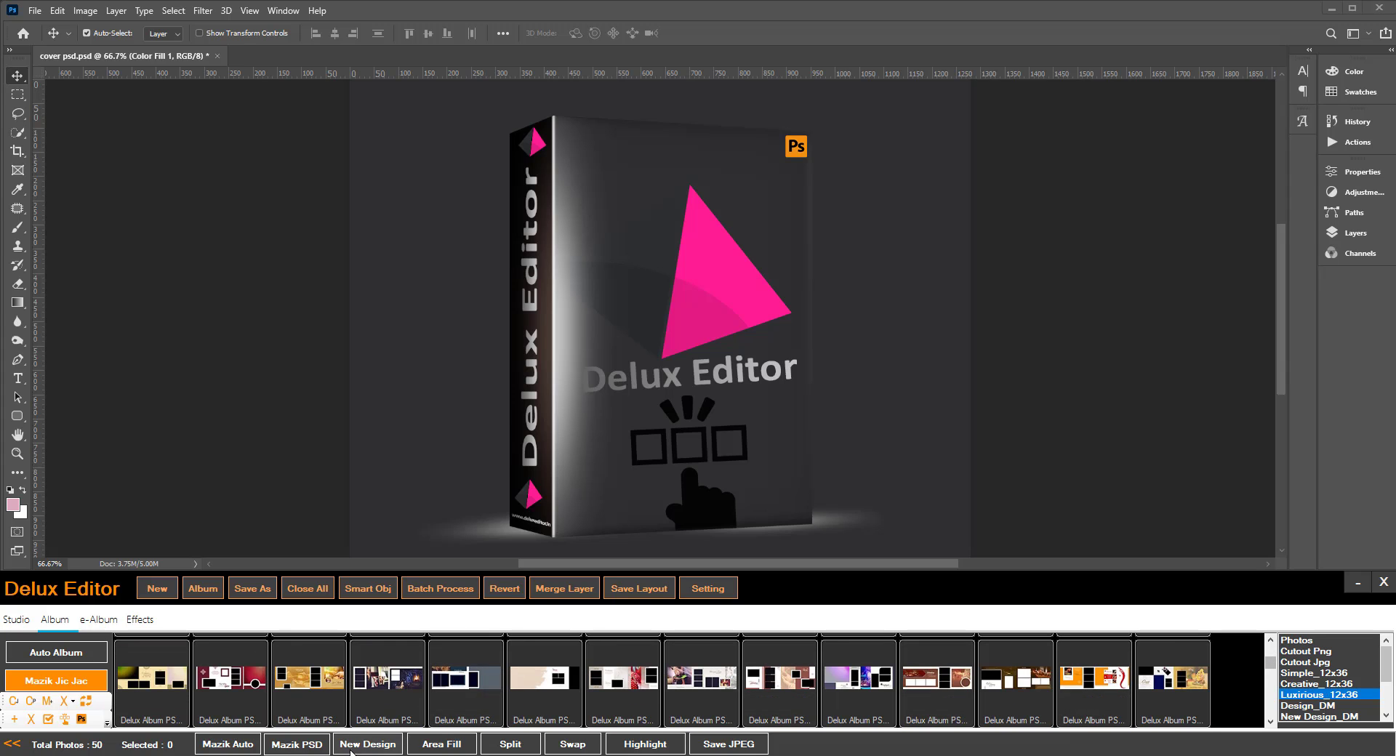
left_click(466, 681)
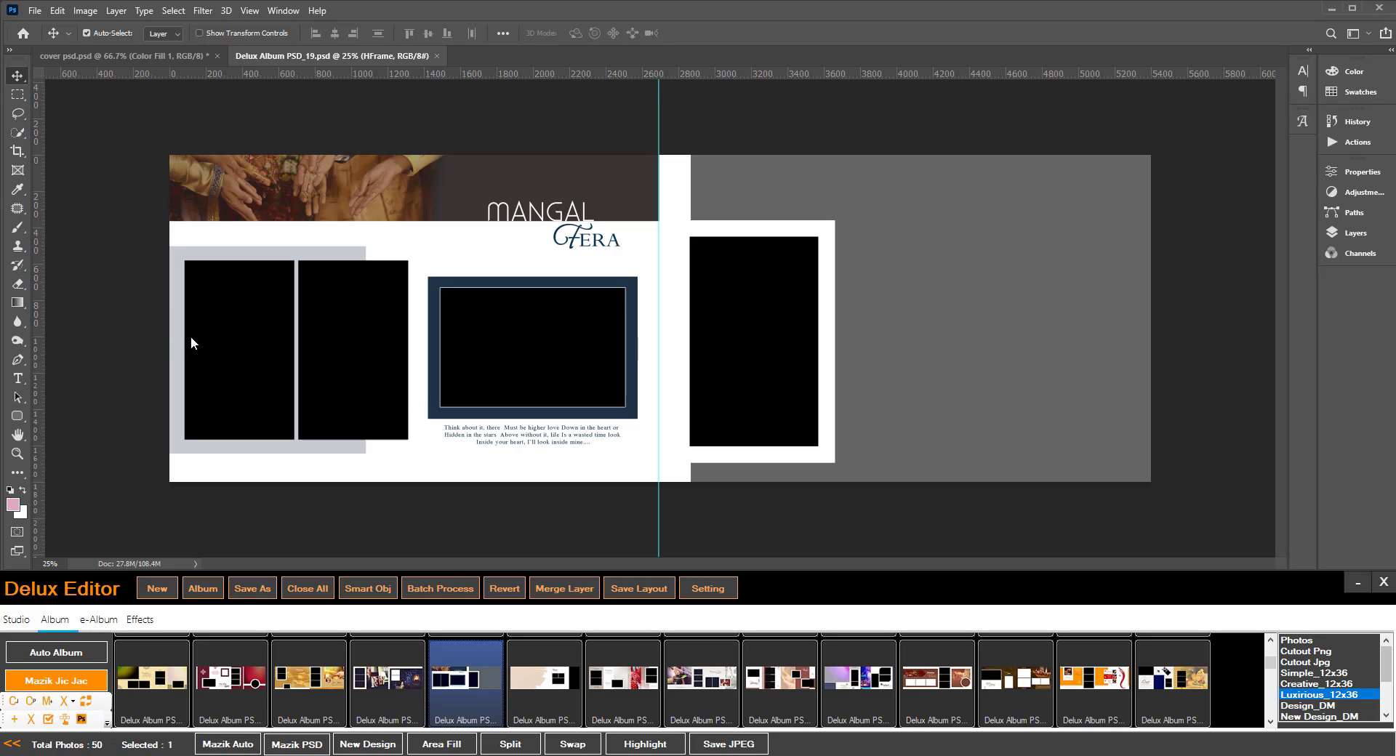
Select all five photo frames of the Mangal Fera spread, including the large grey one, and hide the transform controls.
left_click(242, 340)
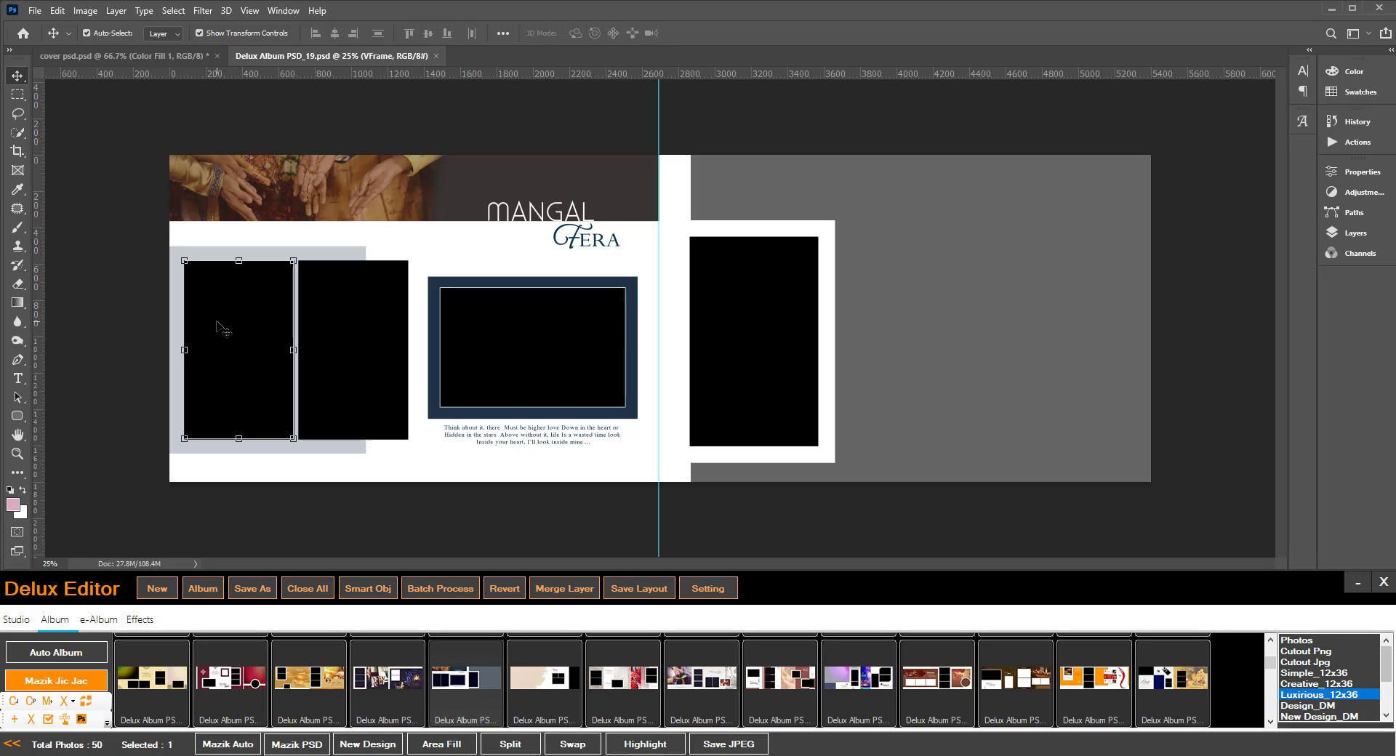
left_click(353, 358, "shift")
left_click(500, 363, "shift")
left_click(749, 353, "shift")
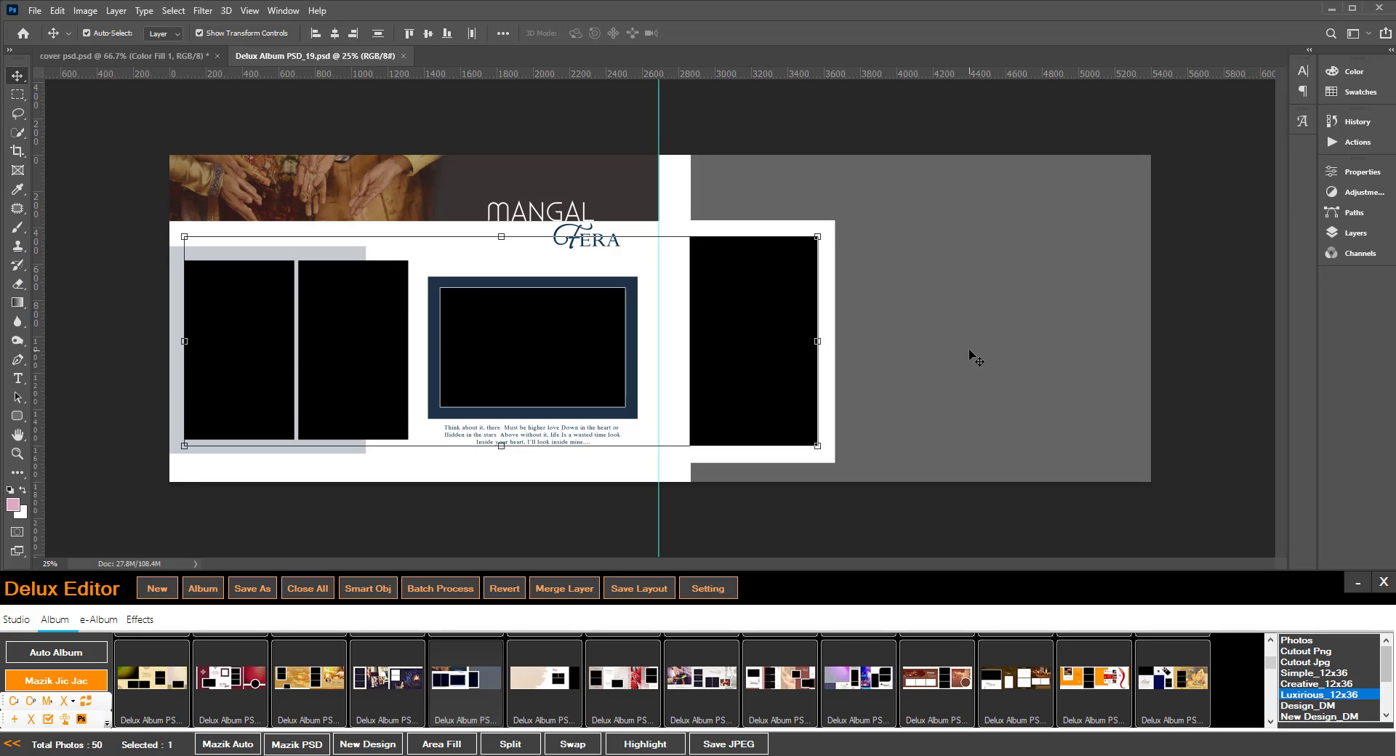
left_click(974, 356, "shift")
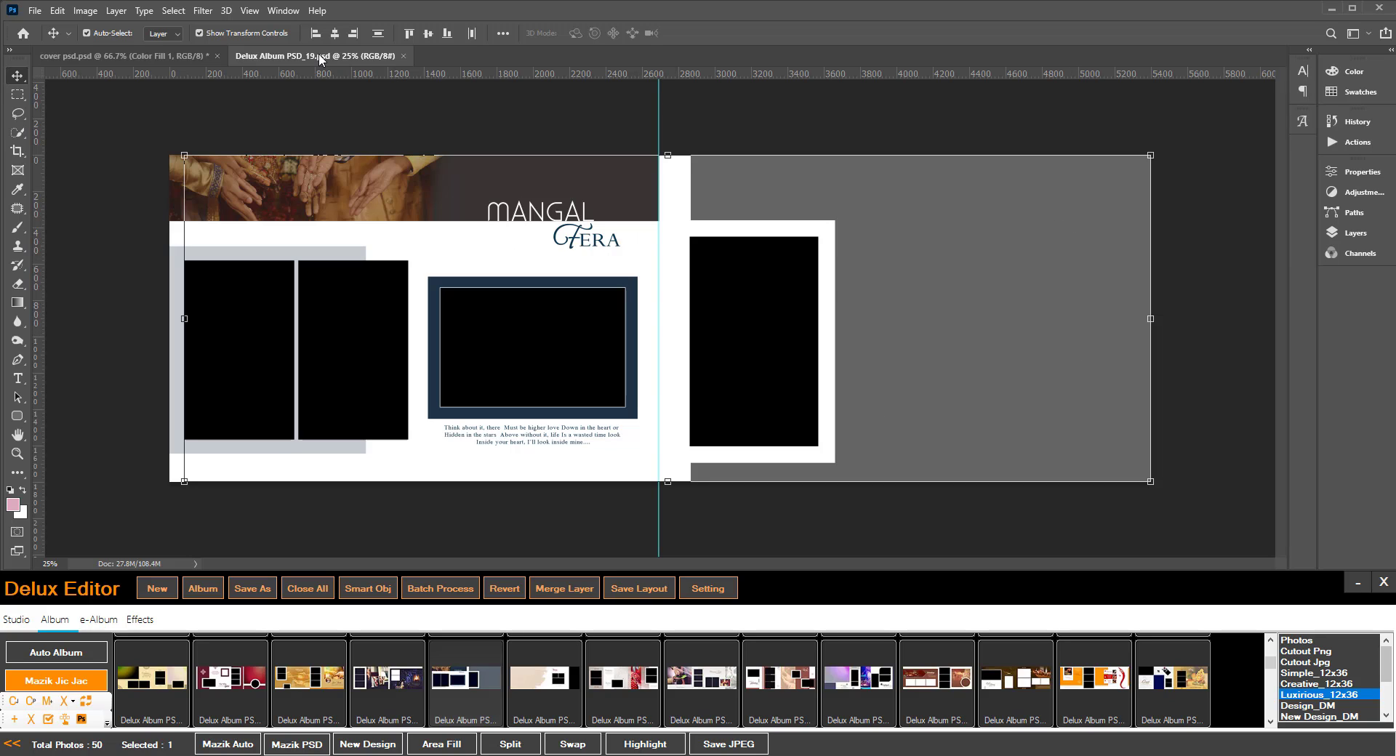
left_click(199, 33)
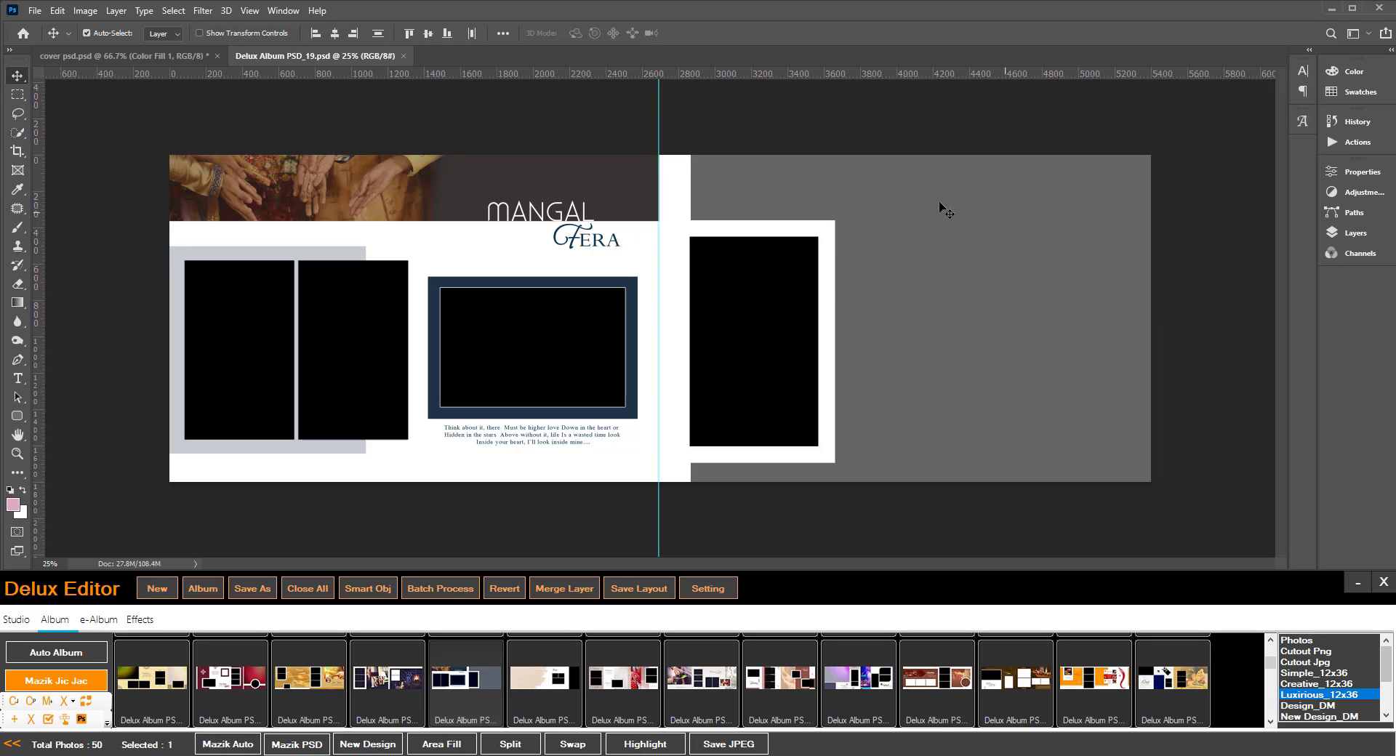
left_click(1356, 233)
left_click(1360, 239)
Fill the selected frames with photos IMG_0150, IMG_0152, IMG_0158, IMG_0153 and IMG_0155 using Mazik Fill Image.
left_click(1316, 640)
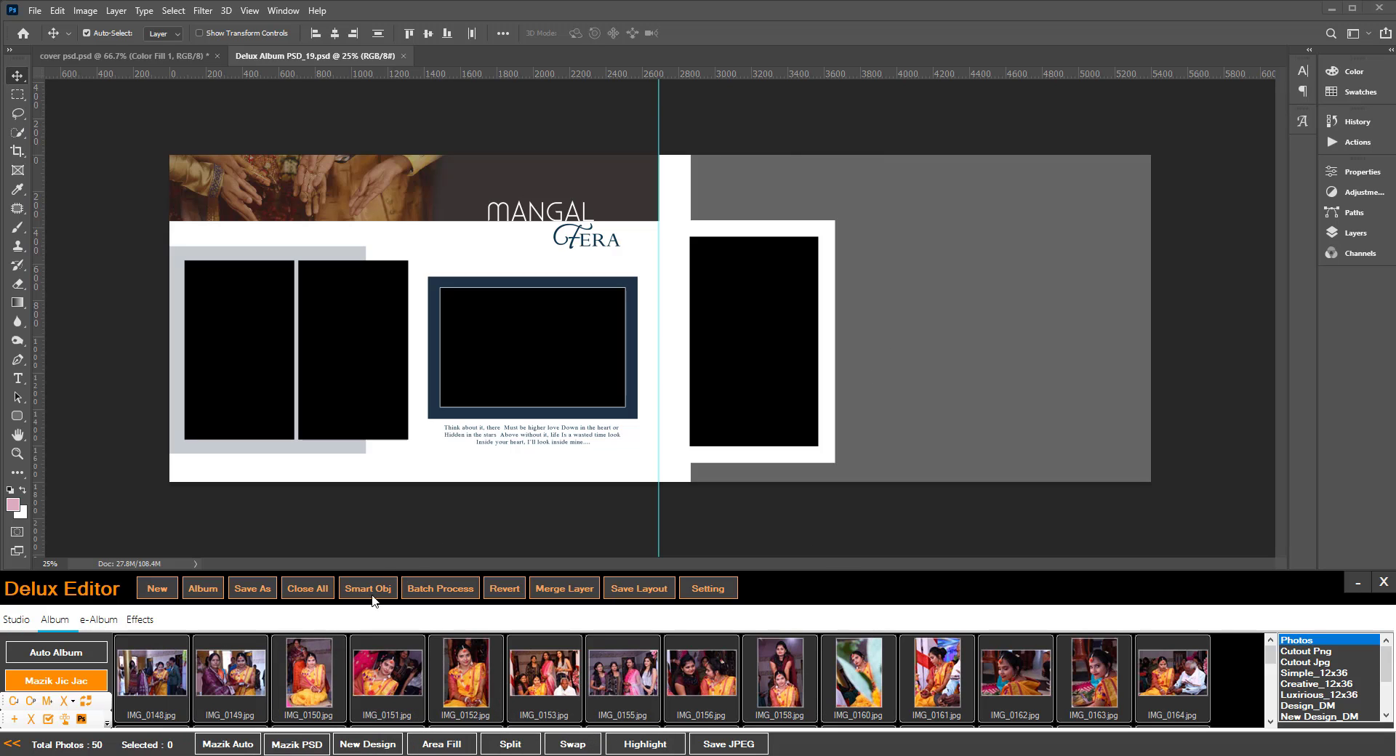
left_click(318, 672)
left_click(466, 673, "ctrl")
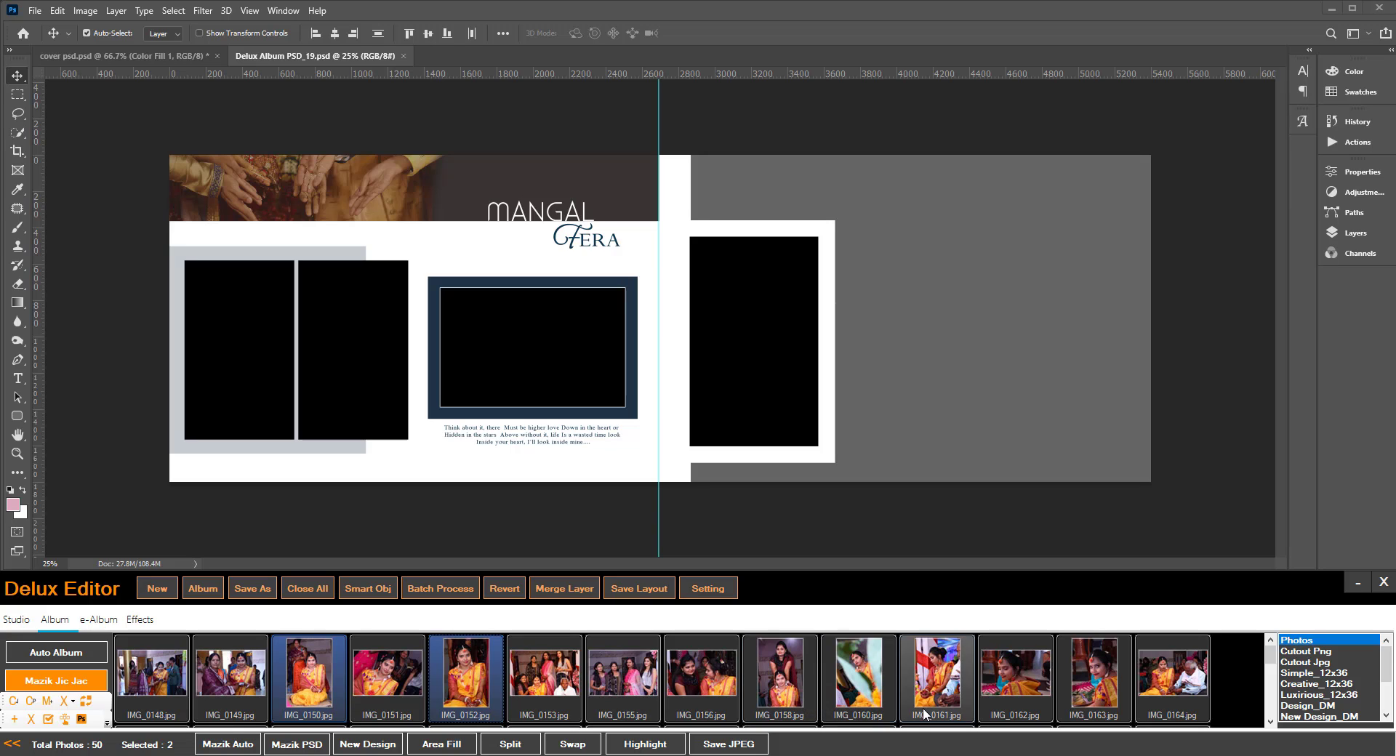
left_click(781, 689, "ctrl")
left_click(566, 679, "ctrl")
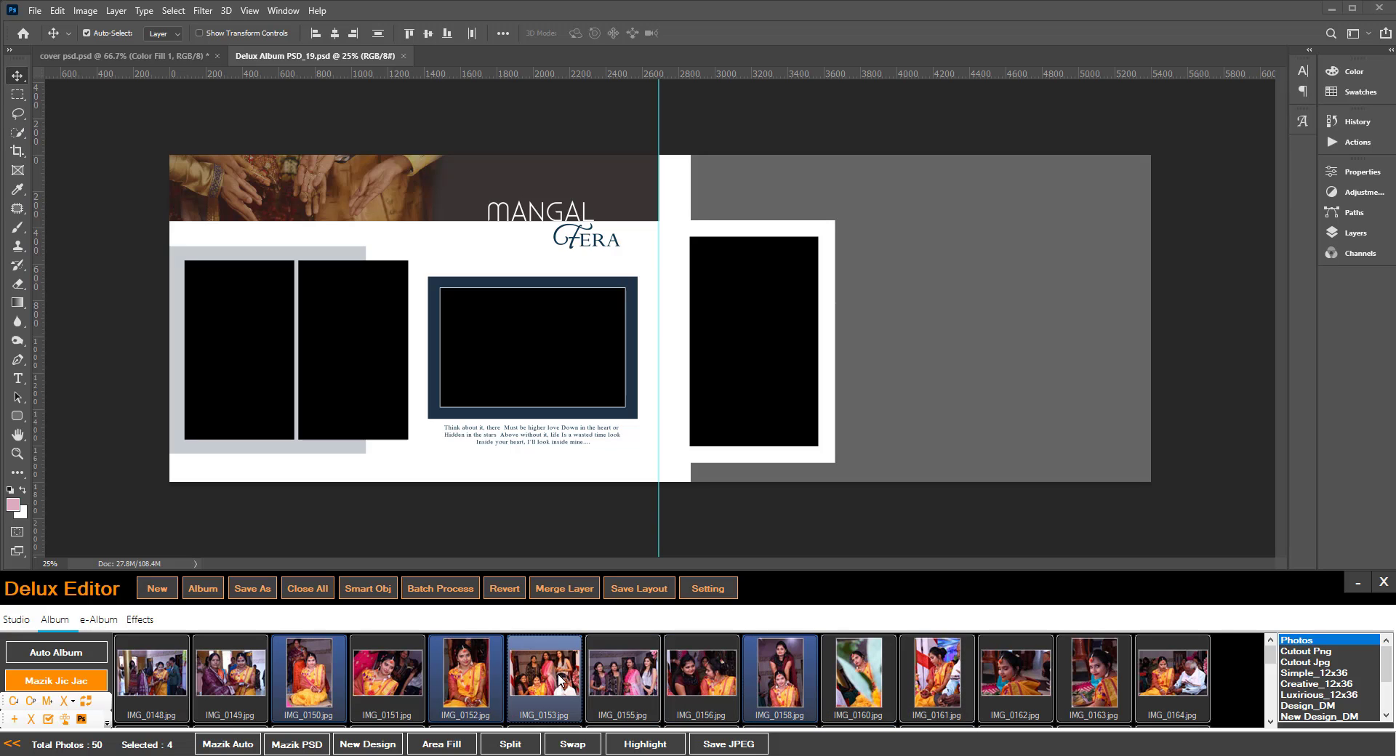
left_click(625, 682, "ctrl")
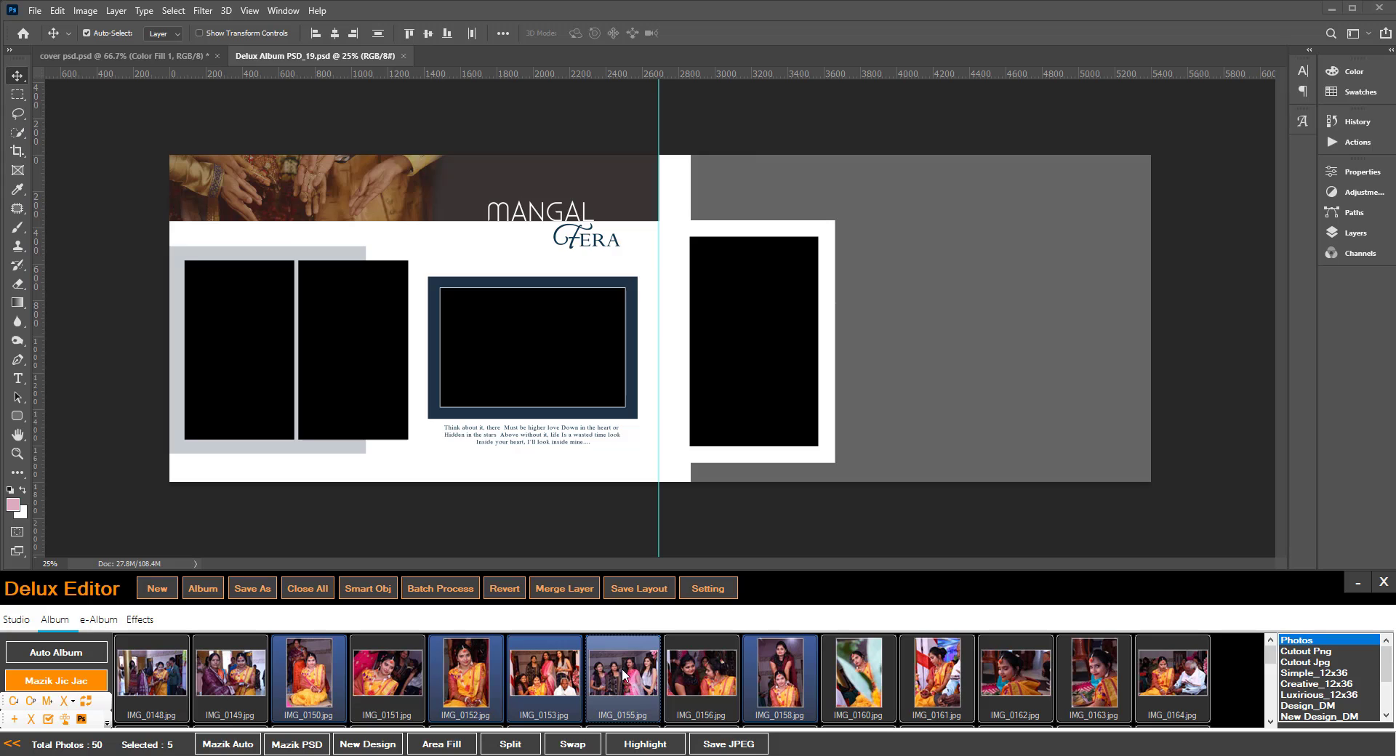
right_click(635, 680)
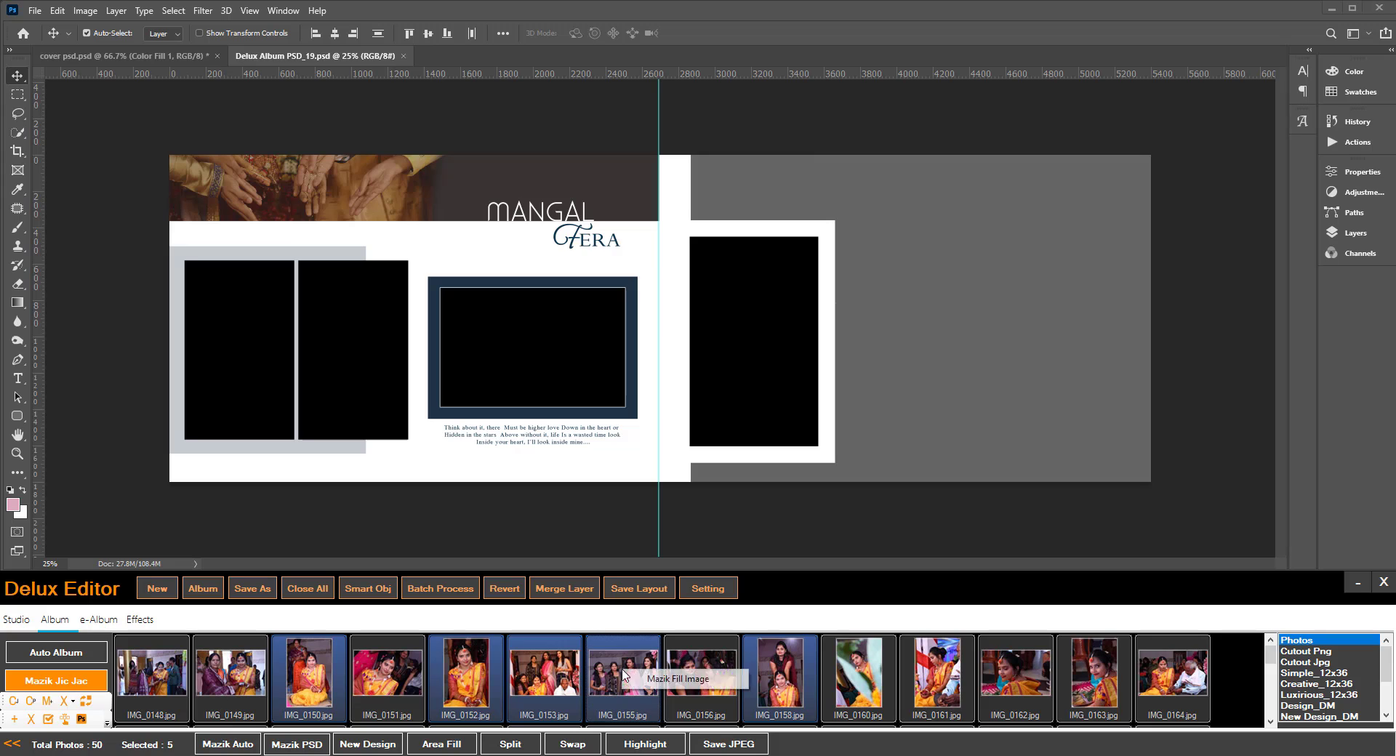
left_click(666, 680)
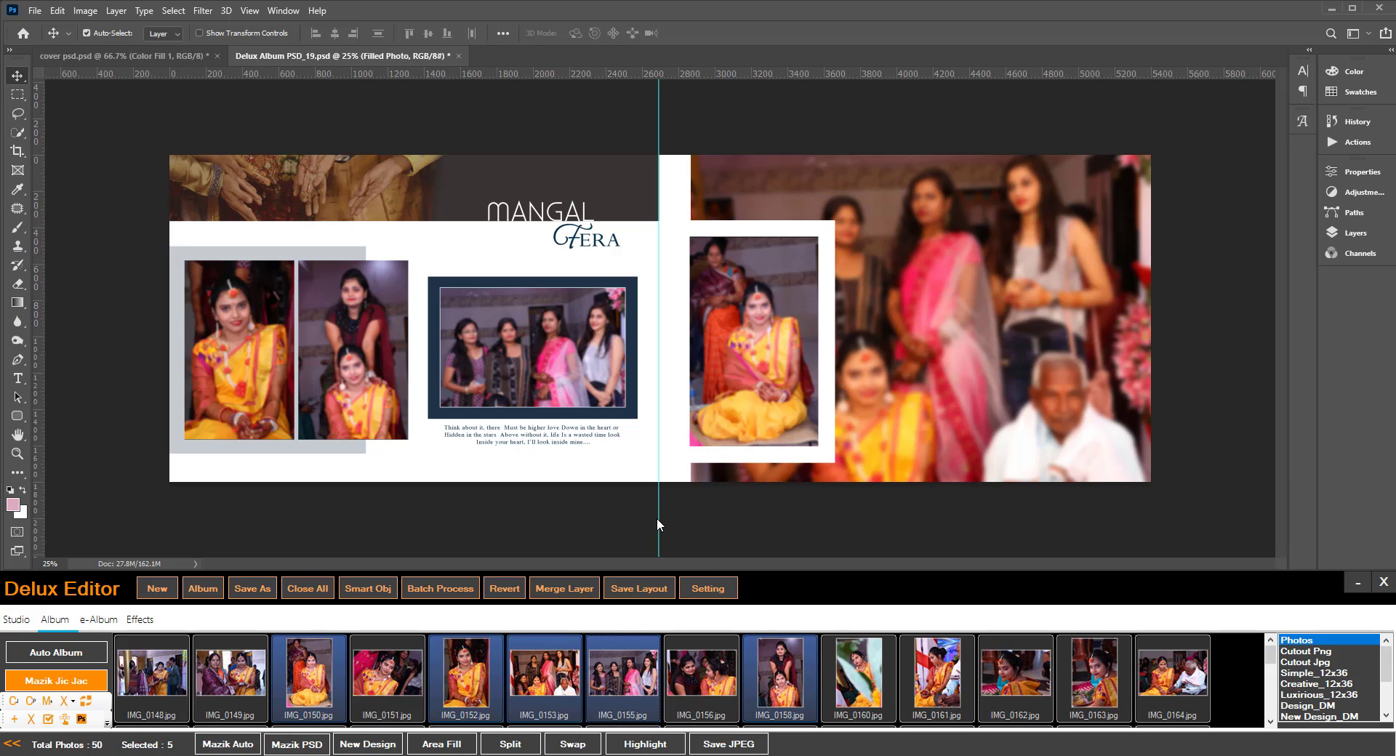
Open the Delux Album PSD_29 template from Luxirious_12x36, select its photo frames and hide the transform controls.
left_click(1314, 696)
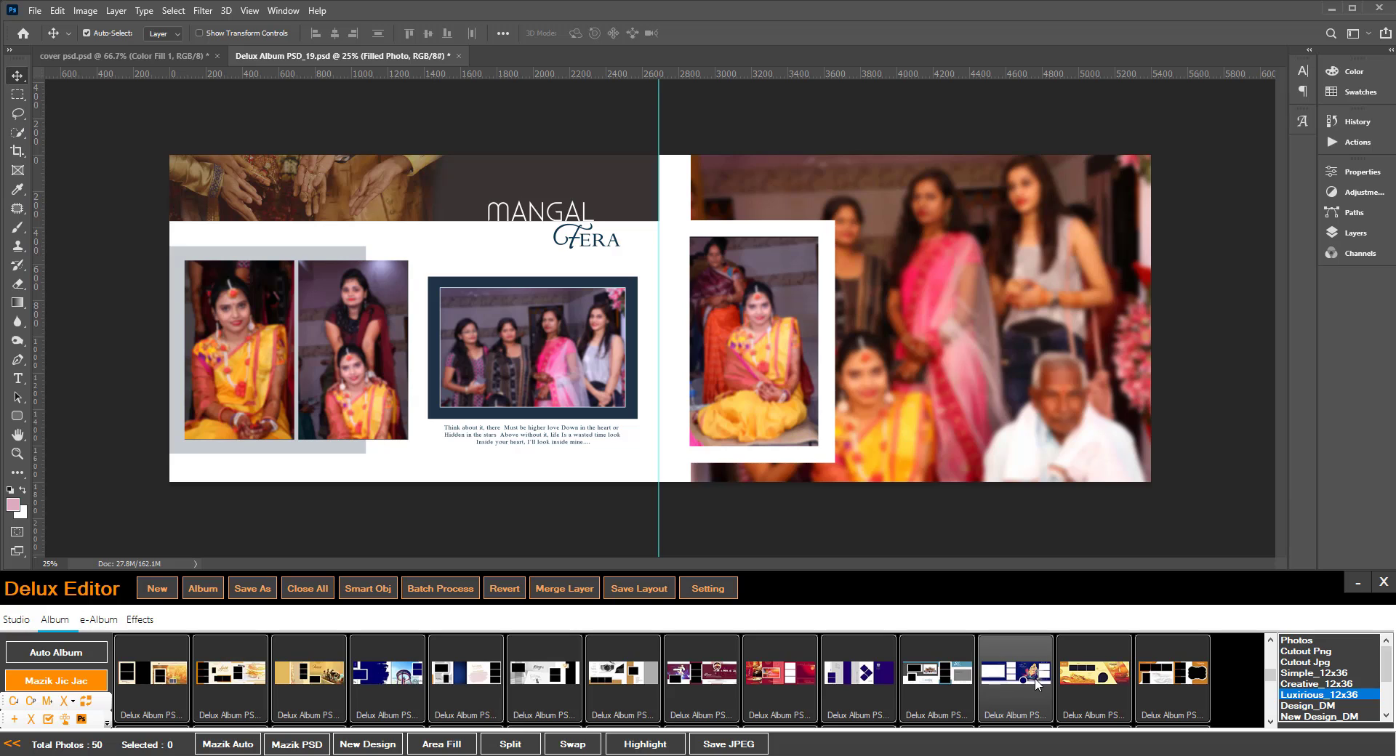
left_click(151, 680)
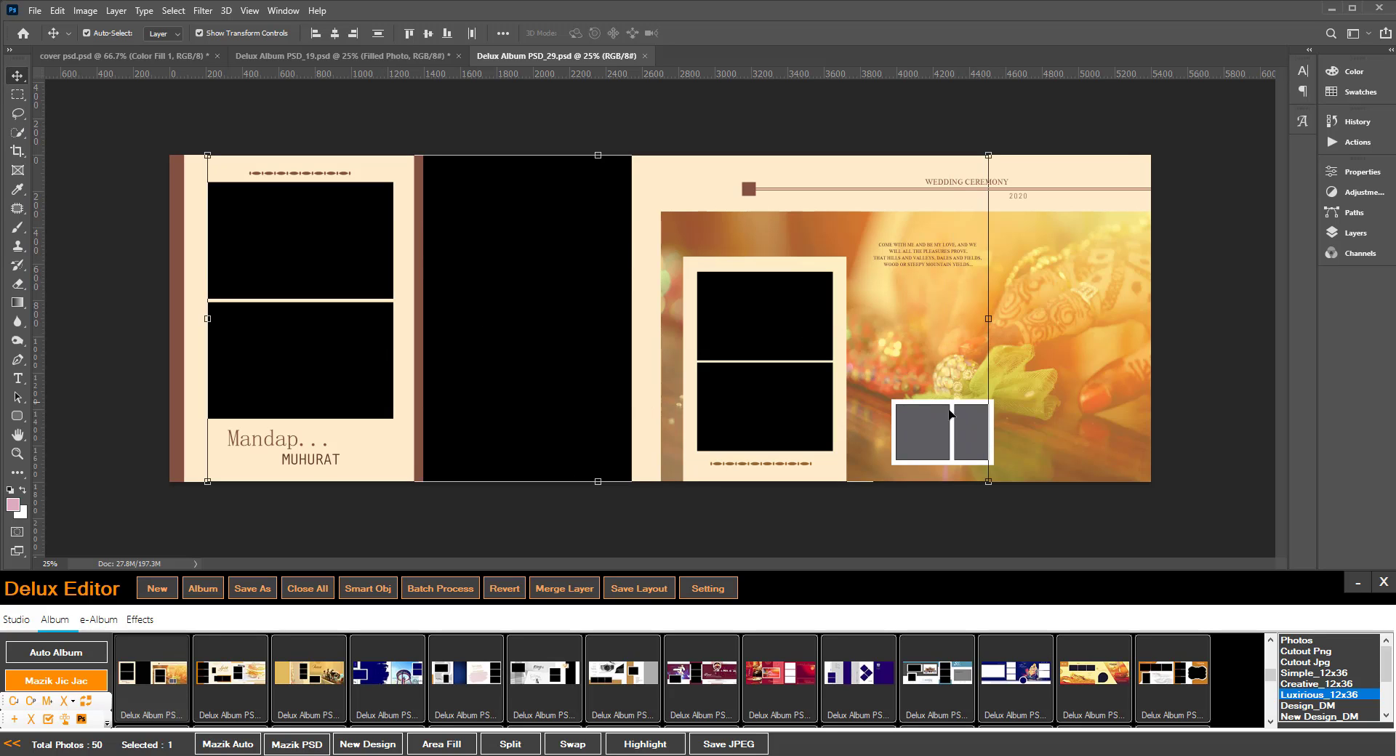
left_click(199, 33)
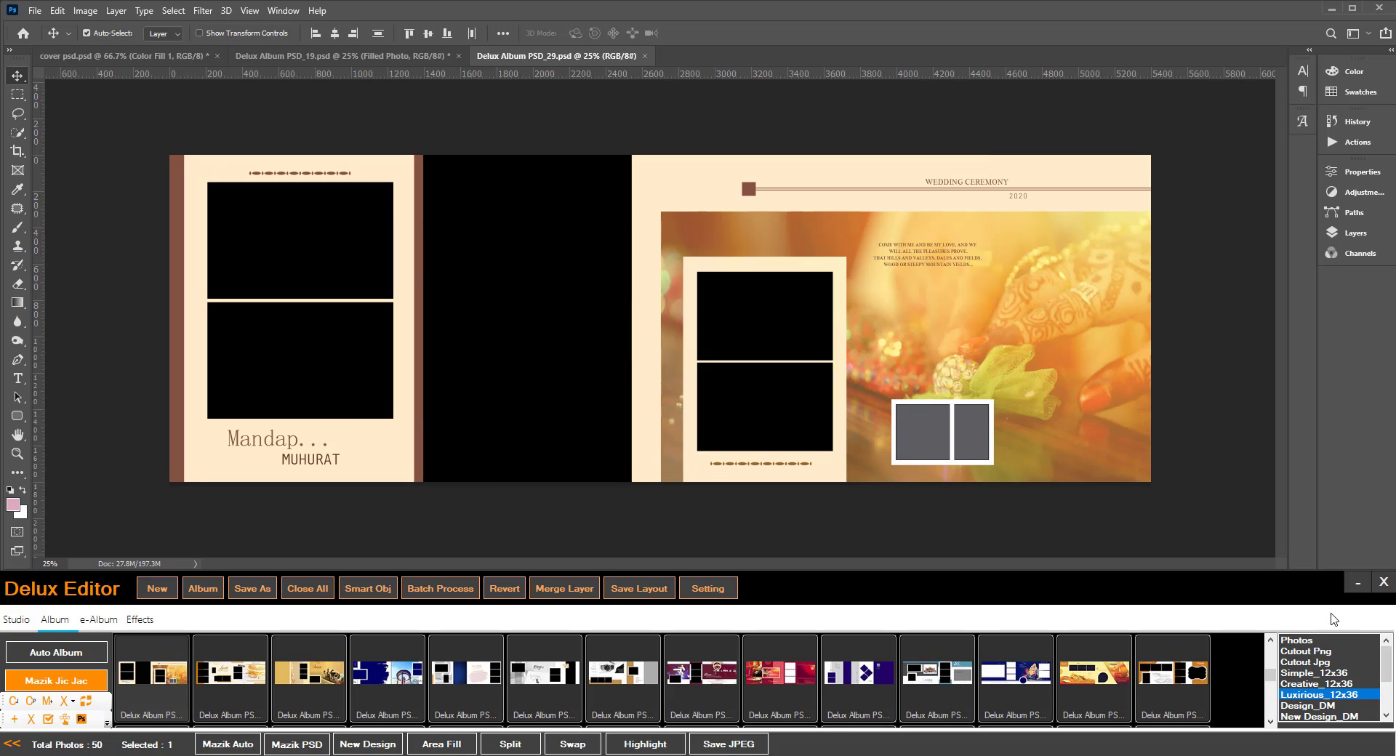
Fill the Mandap Muhurat spread's frames with IMG_0174, IMG_0160, IMG_0156, IMG_0151, IMG_0149 and IMG_0148 using Mazik Fill Image.
left_click(1310, 640)
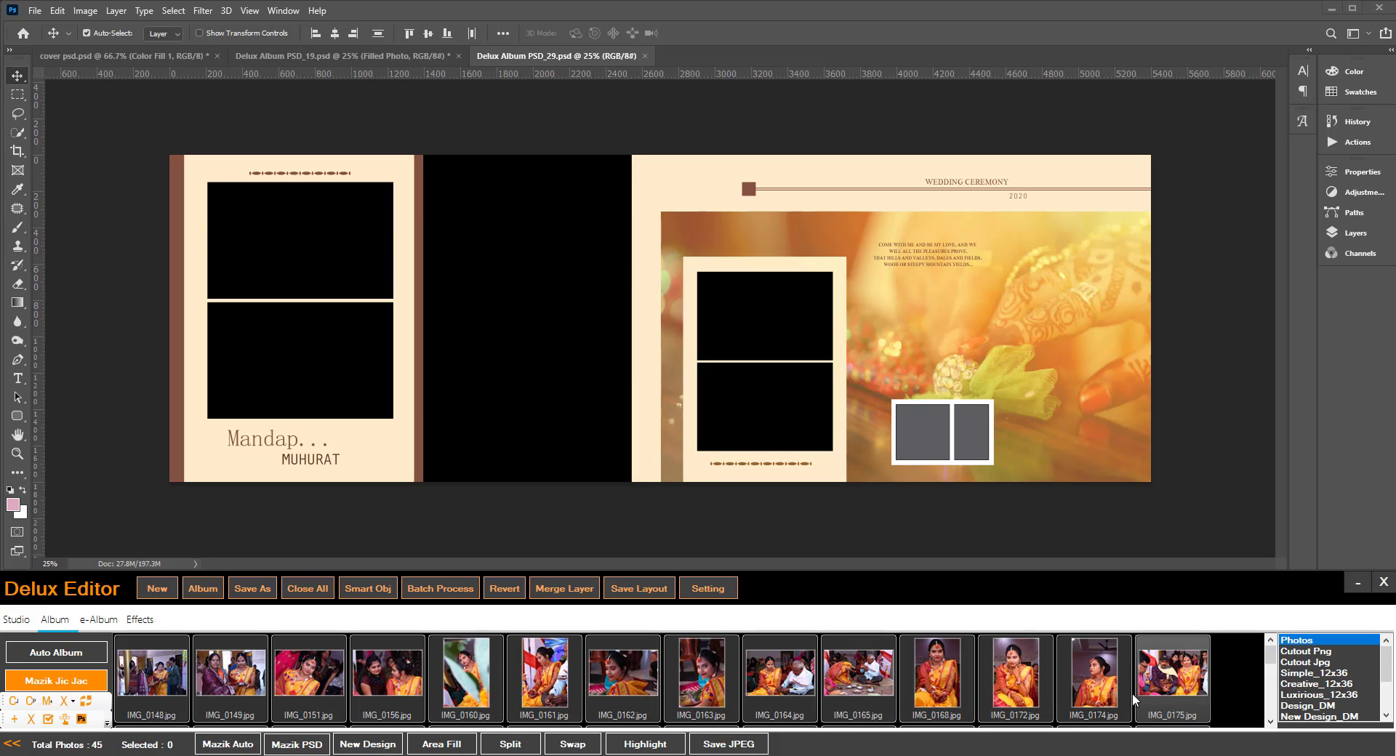
left_click(1106, 689)
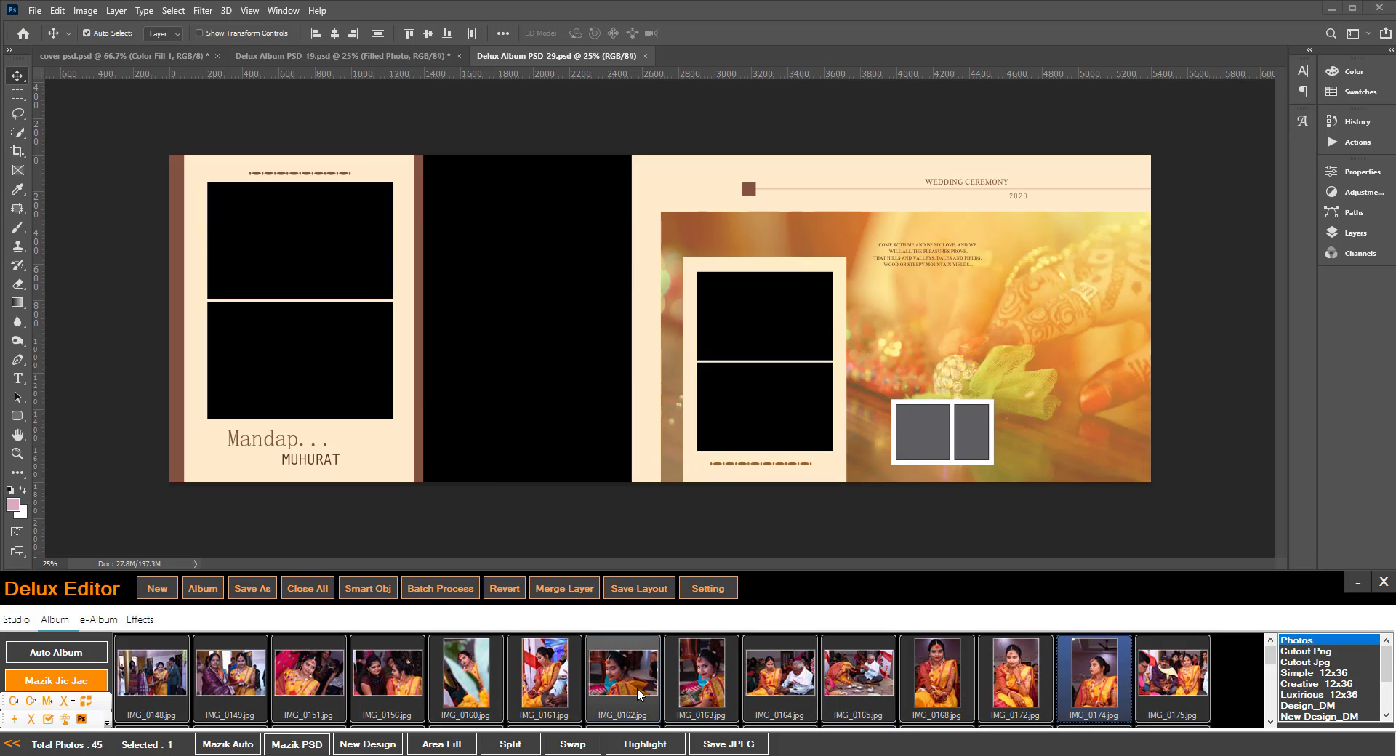
left_click(453, 687, "ctrl")
left_click(383, 685, "ctrl")
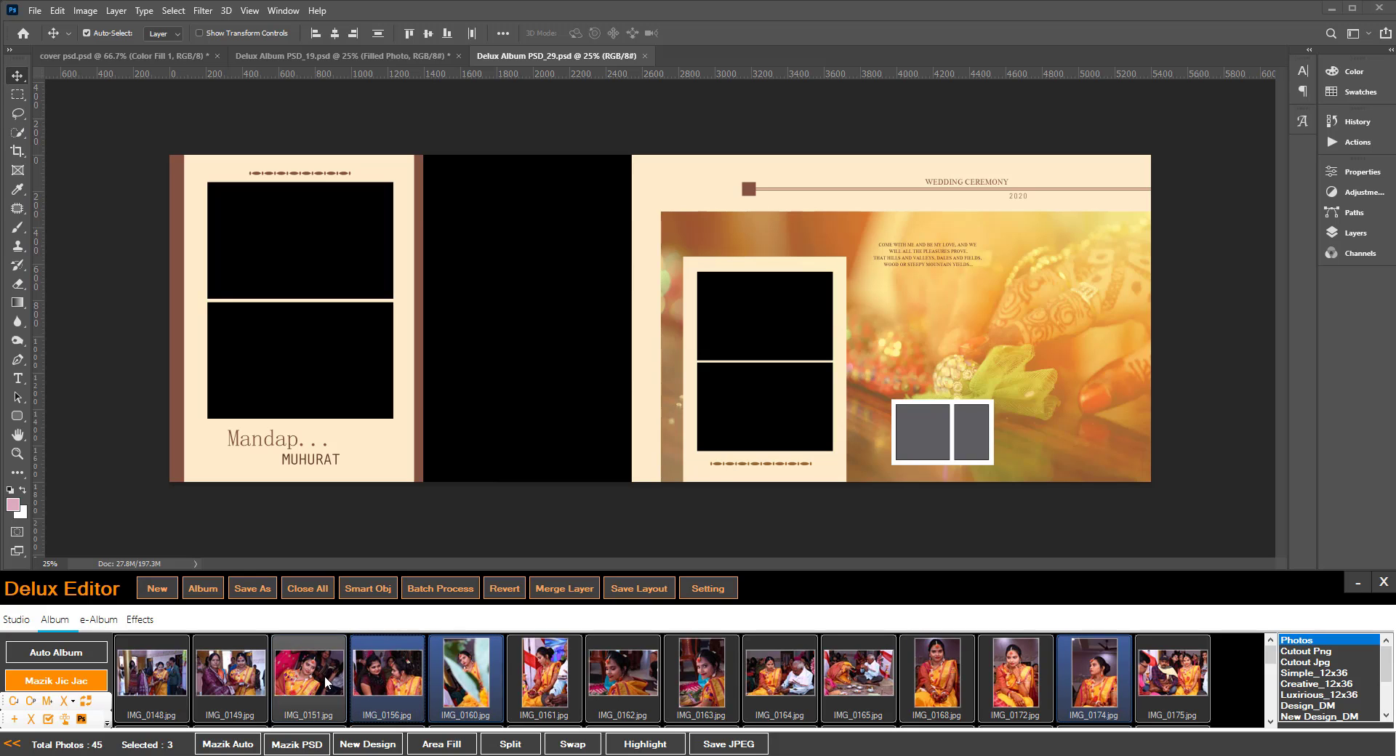
left_click(319, 683, "ctrl")
left_click(218, 681, "ctrl")
left_click(152, 681, "ctrl")
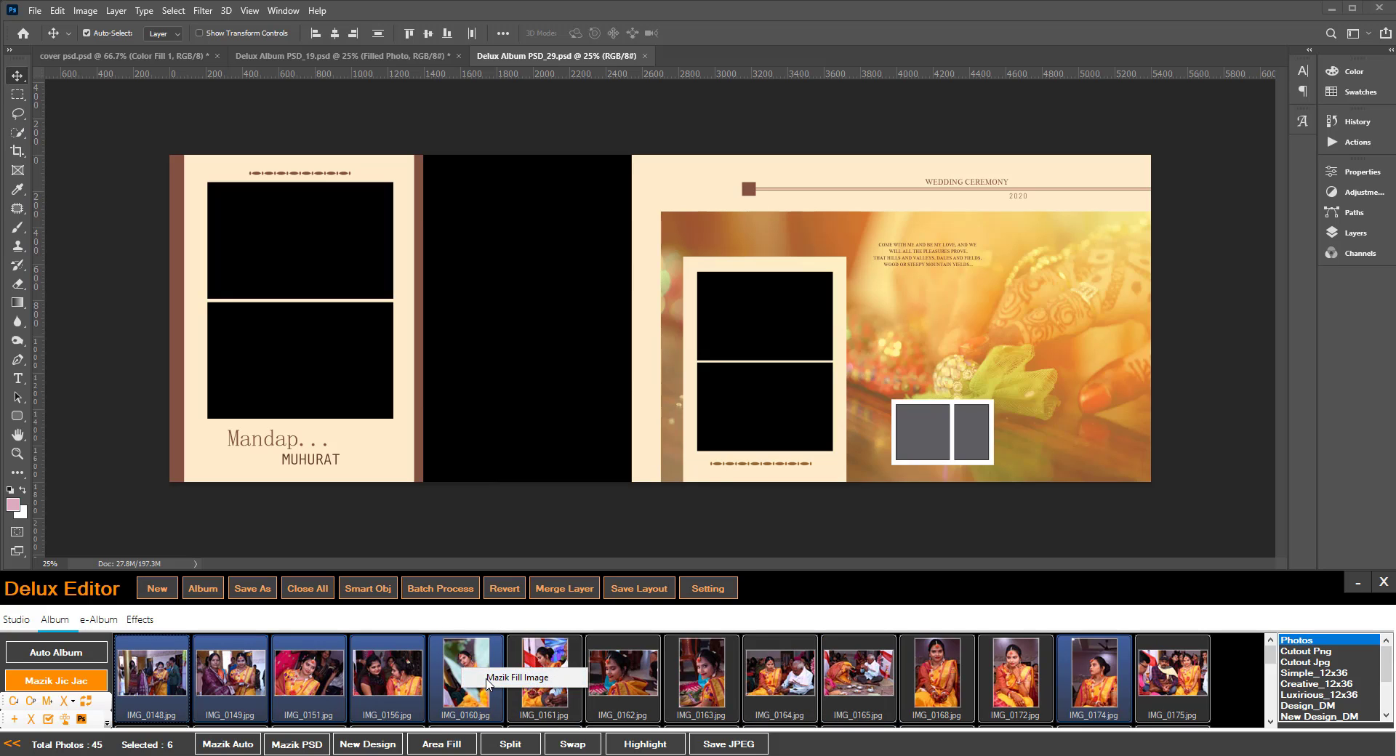
left_click(487, 679)
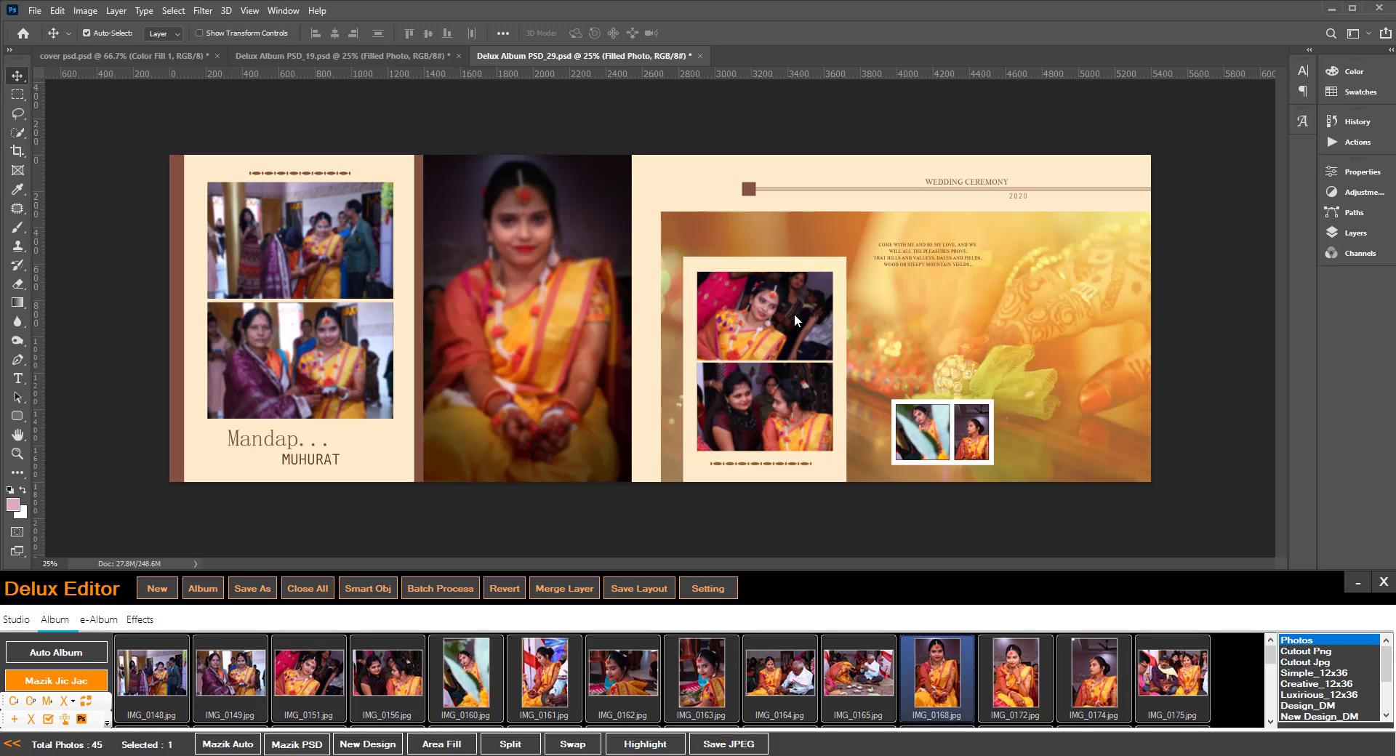
Open the Delux Album PSD_26 template from Luxirious_12x36 and select its six photo frames with transform controls shown.
left_click(1313, 696)
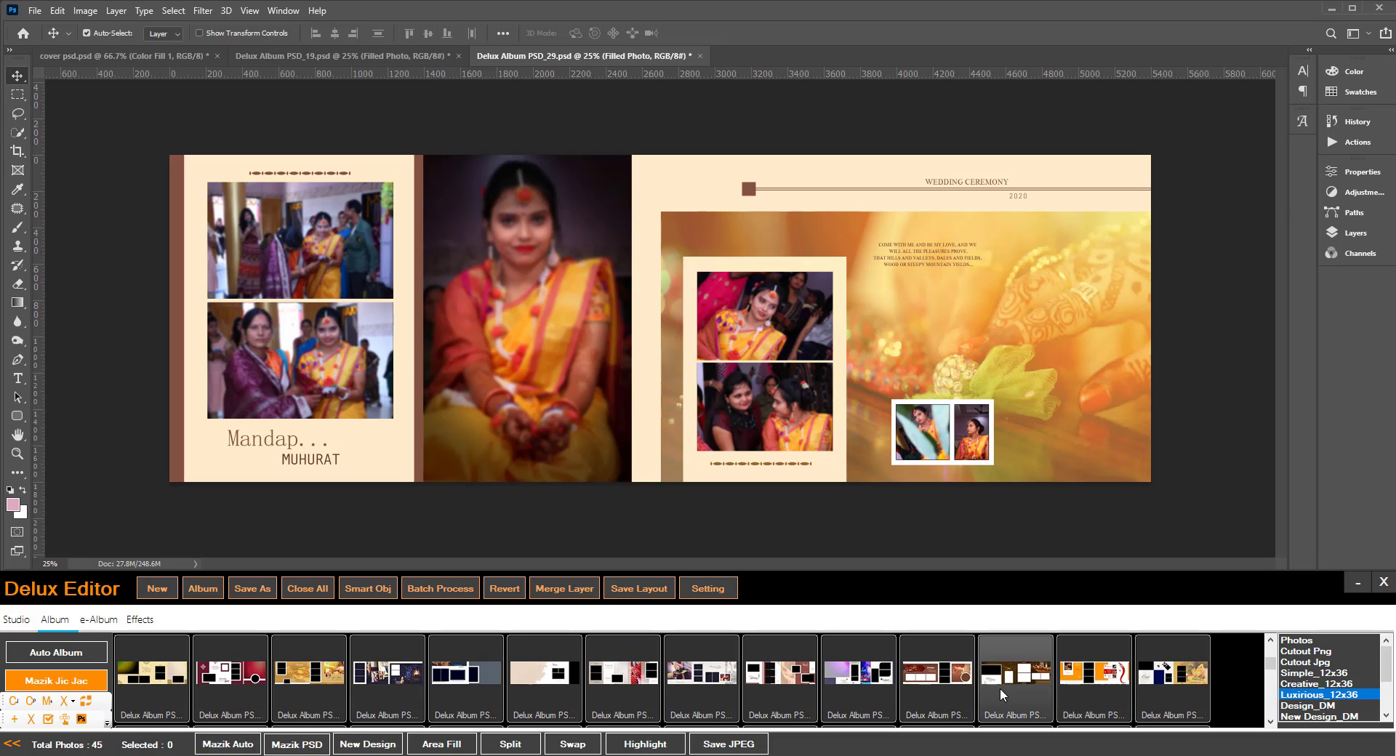
left_click(1017, 682)
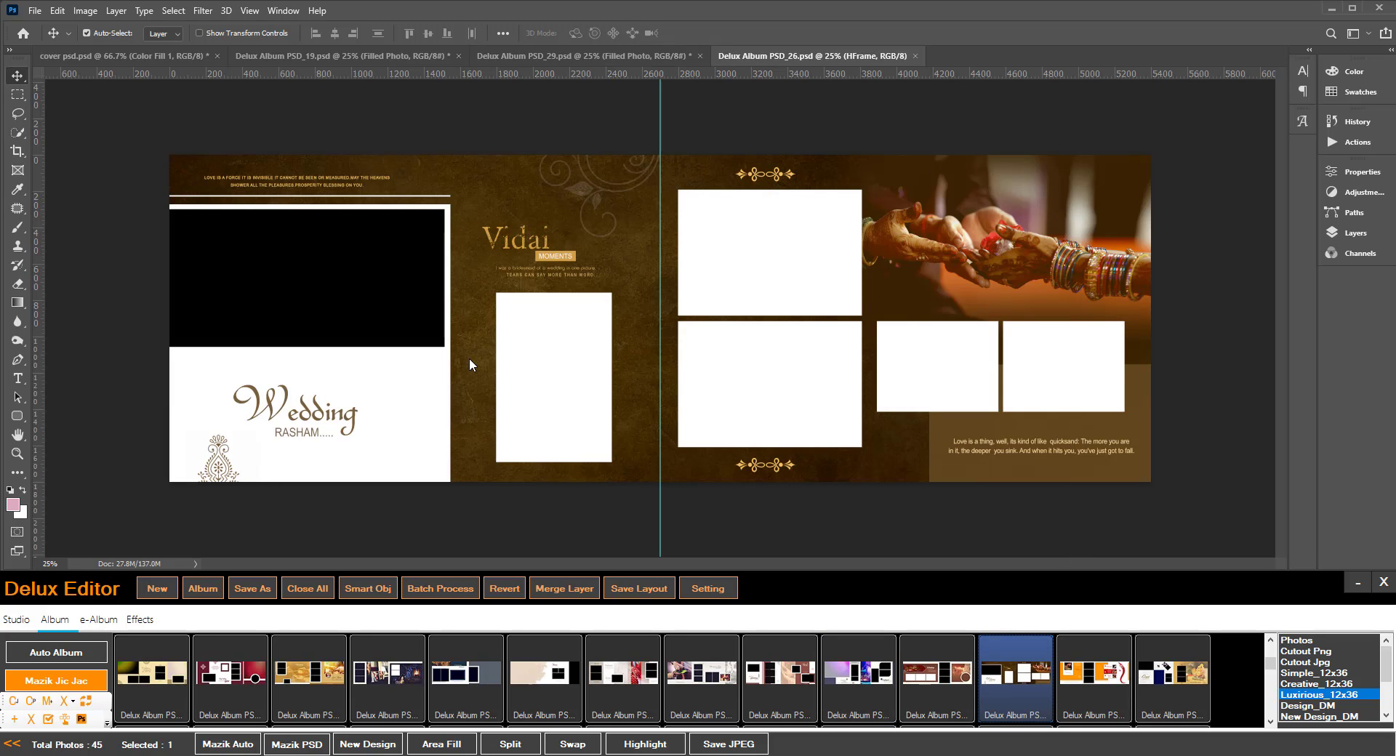
left_click(301, 271)
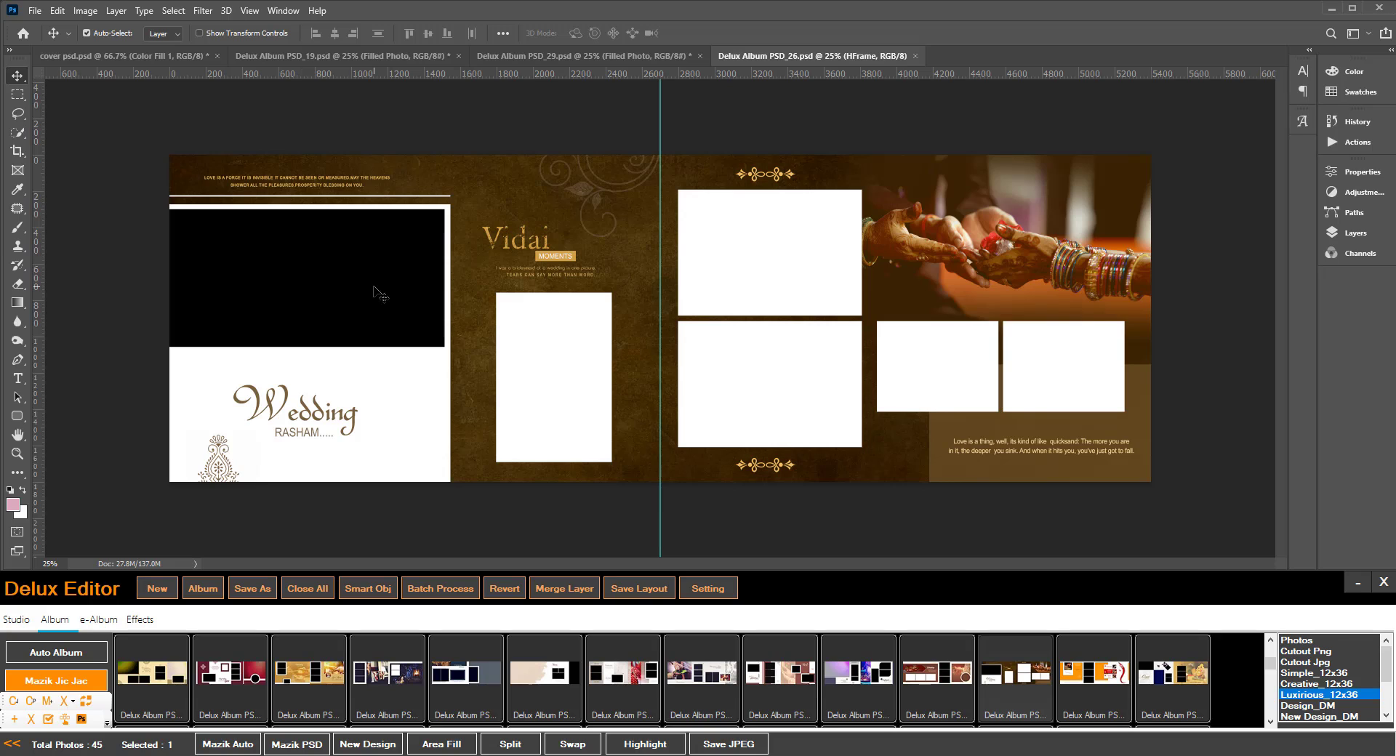
left_click(232, 33)
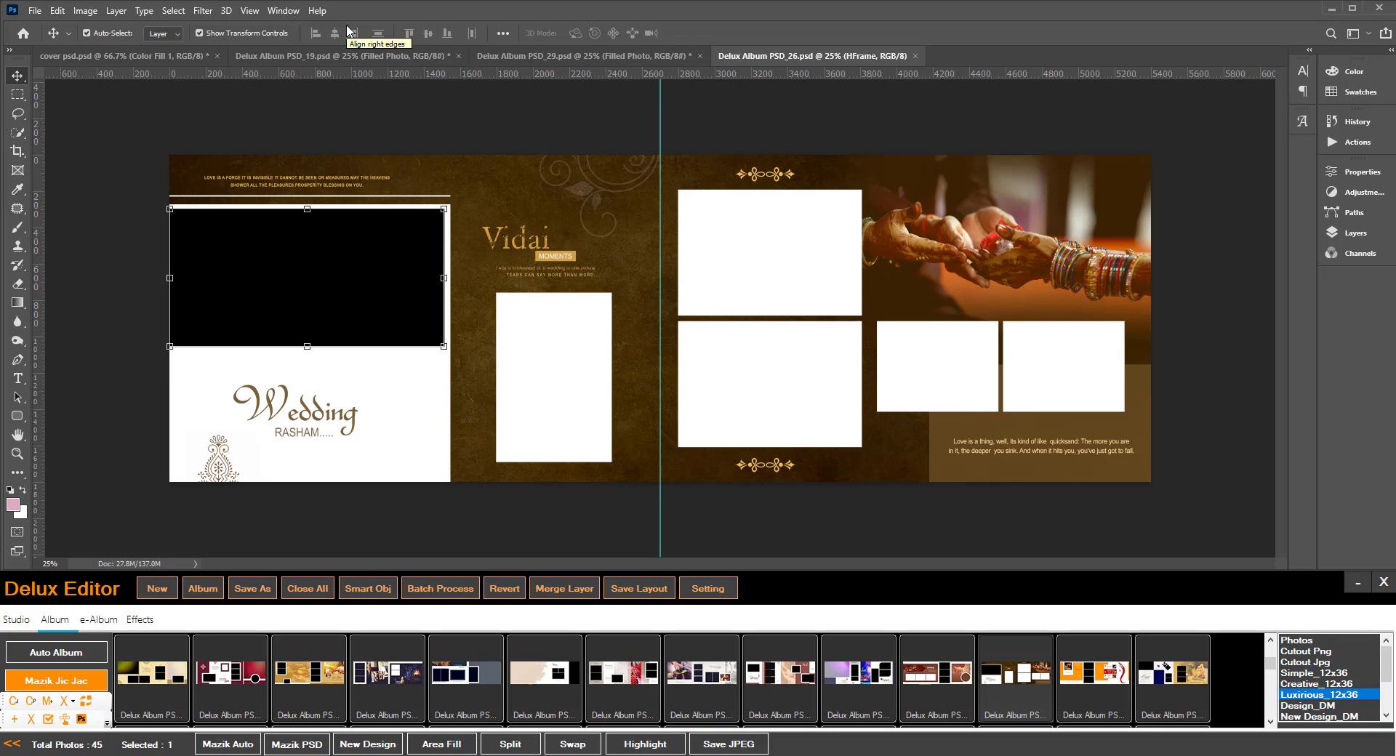
left_click(551, 364, "shift")
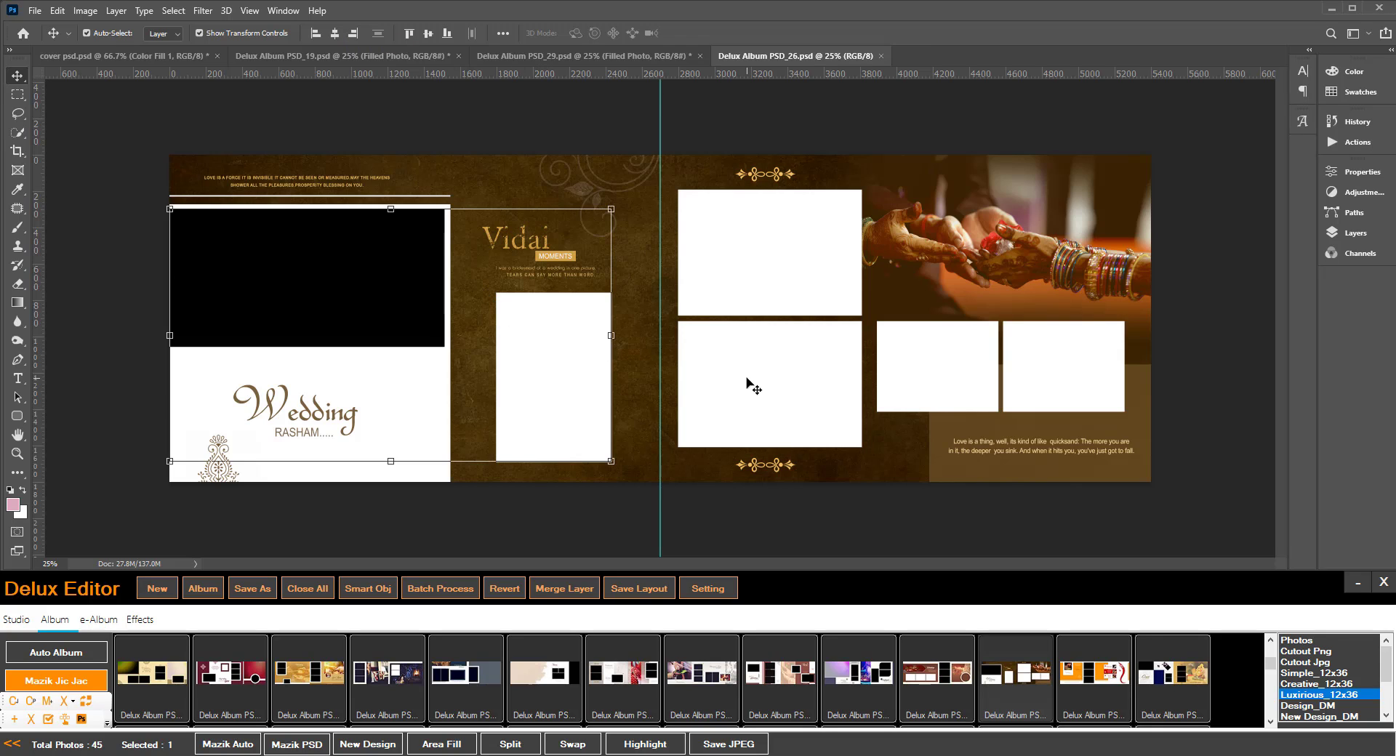
left_click(749, 383, "shift")
left_click(773, 265, "shift")
left_click(961, 365, "shift")
left_click(1047, 361, "shift")
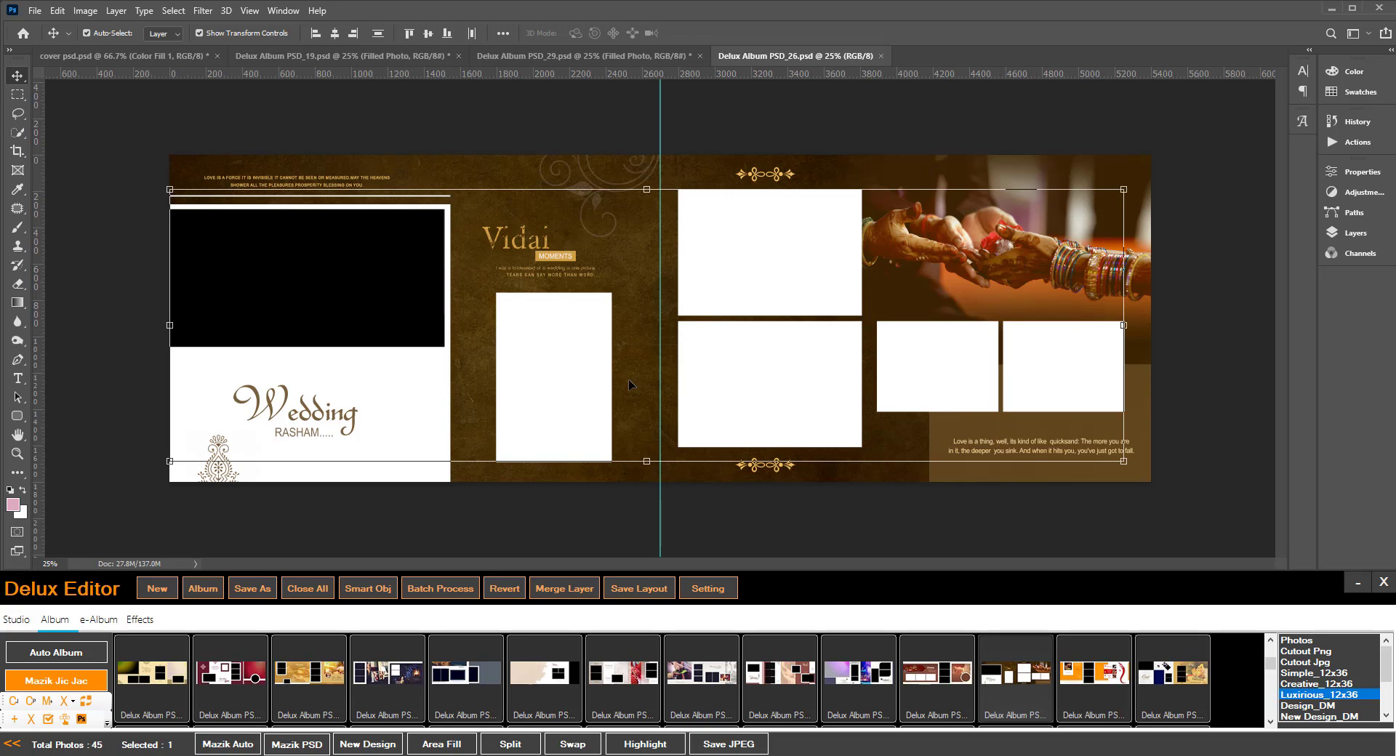
Hide the transform controls and apply Mazik Fill Image with IMG_0172, IMG_0175, IMG_0177, IMG_0235, IMG_0165 and IMG_0164 to the selected frames.
left_click(1304, 641)
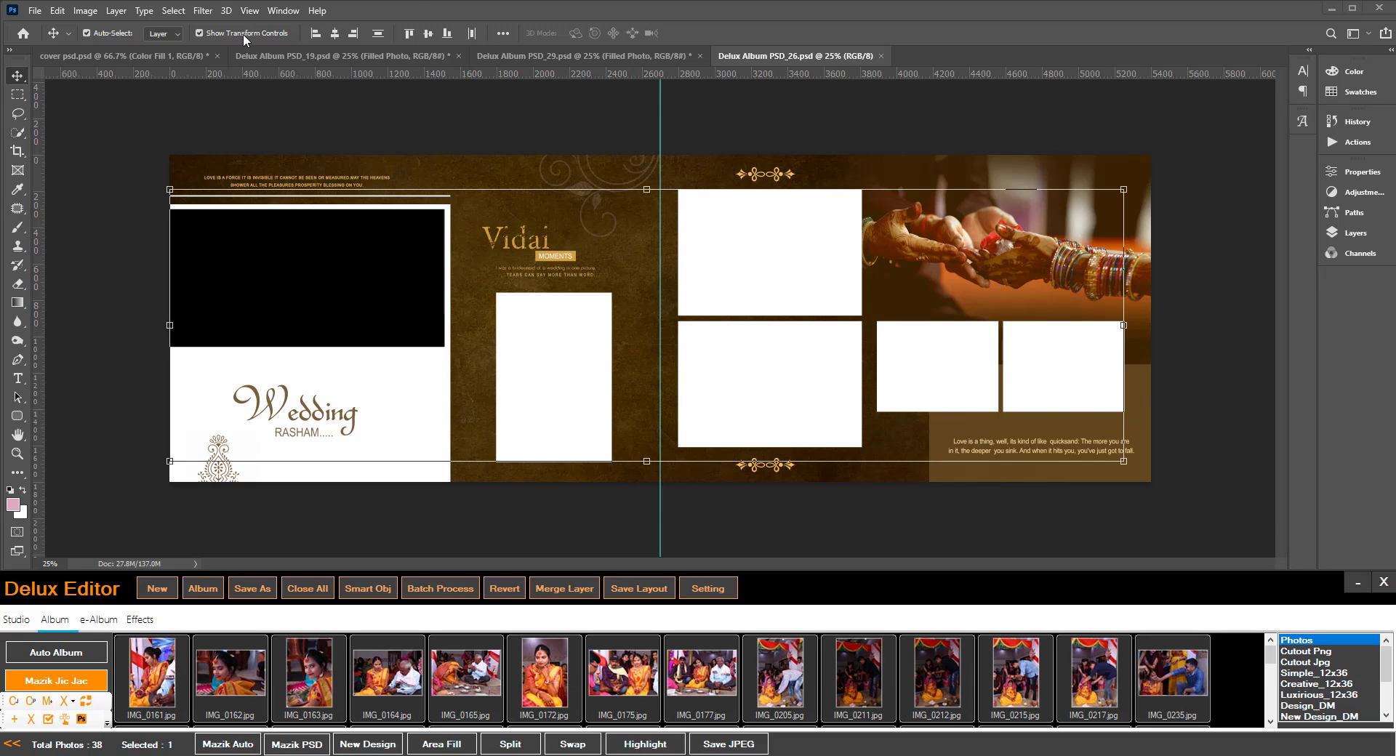
left_click(199, 33)
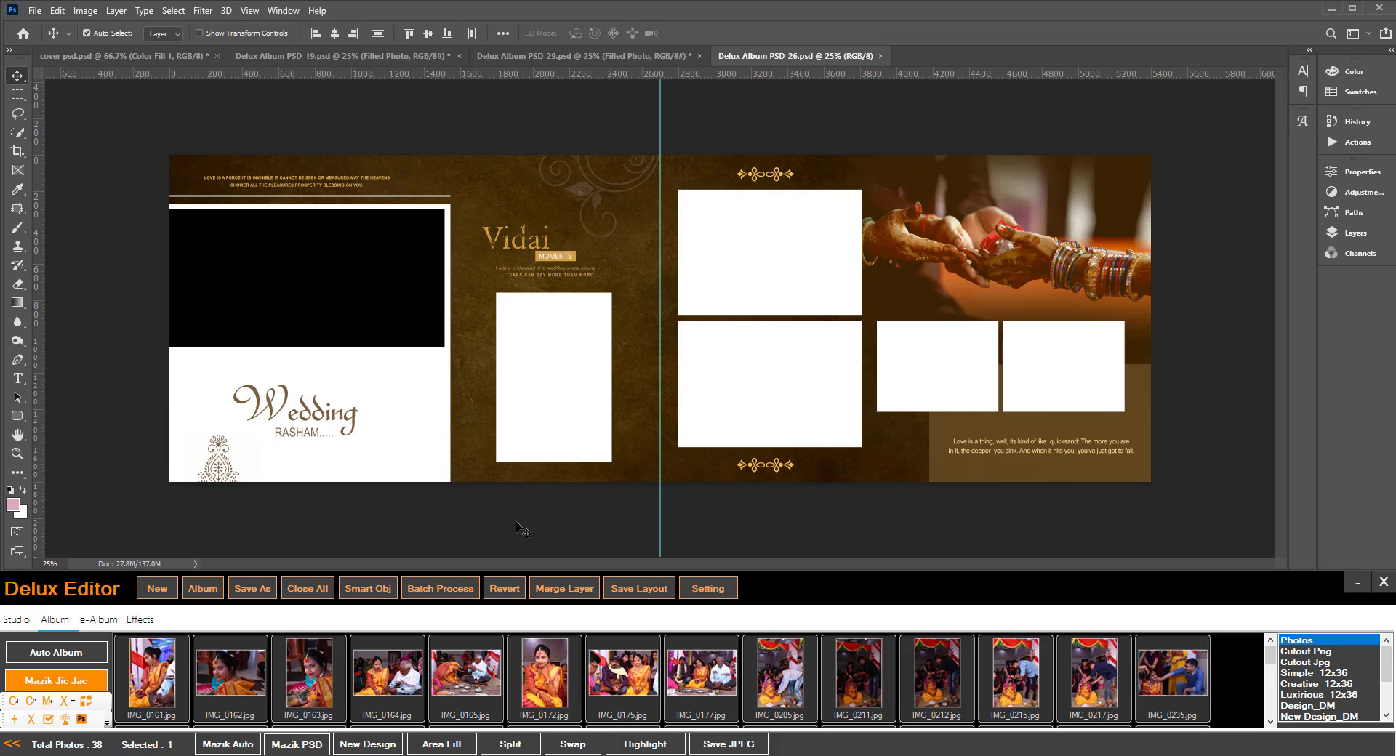
left_click(550, 689)
left_click(625, 694)
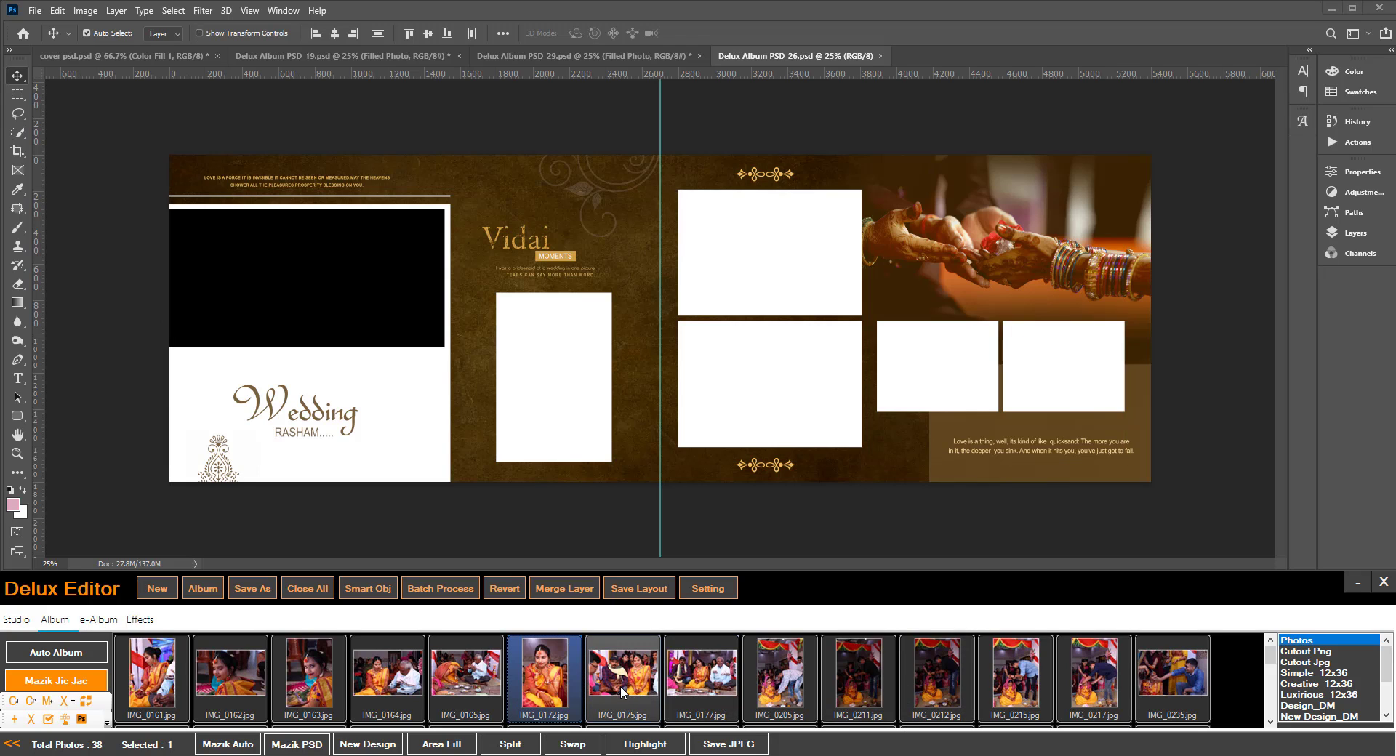
left_click(718, 676)
left_click(1159, 674)
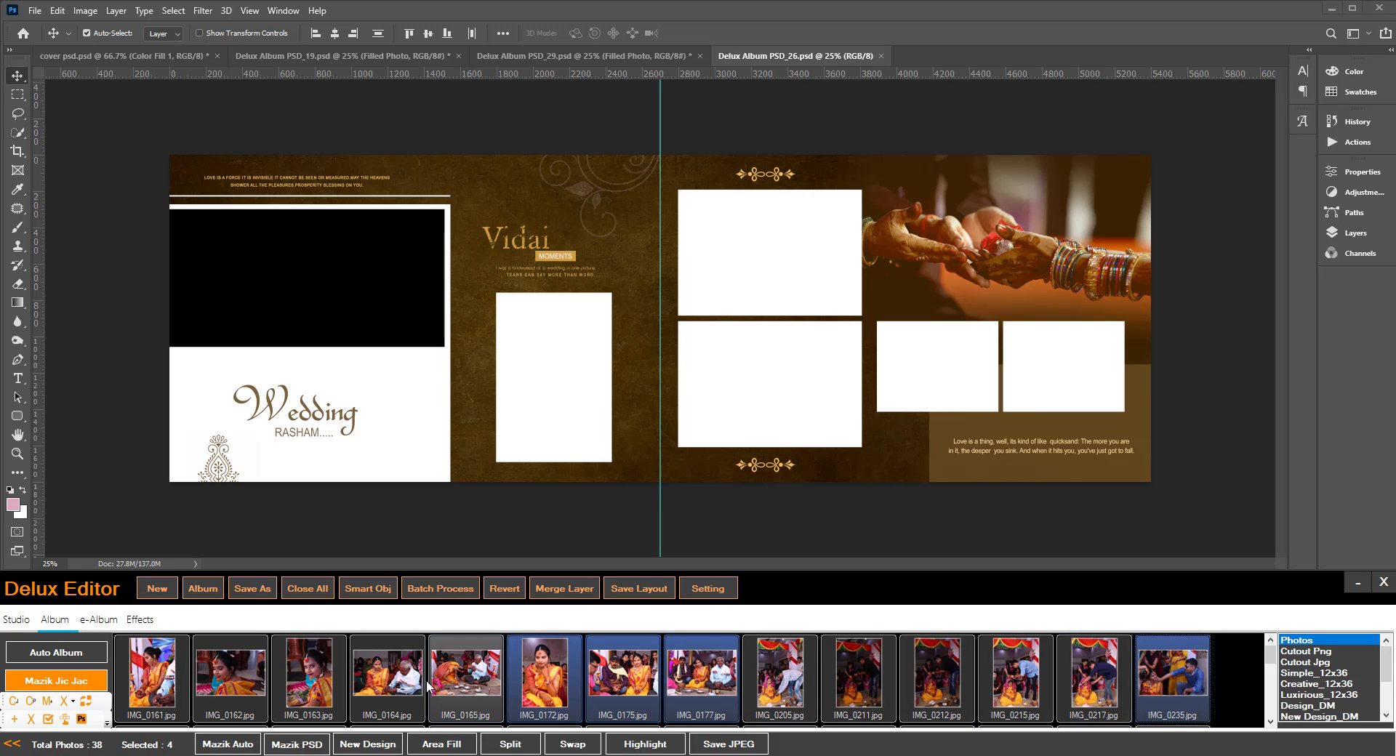
left_click(456, 685)
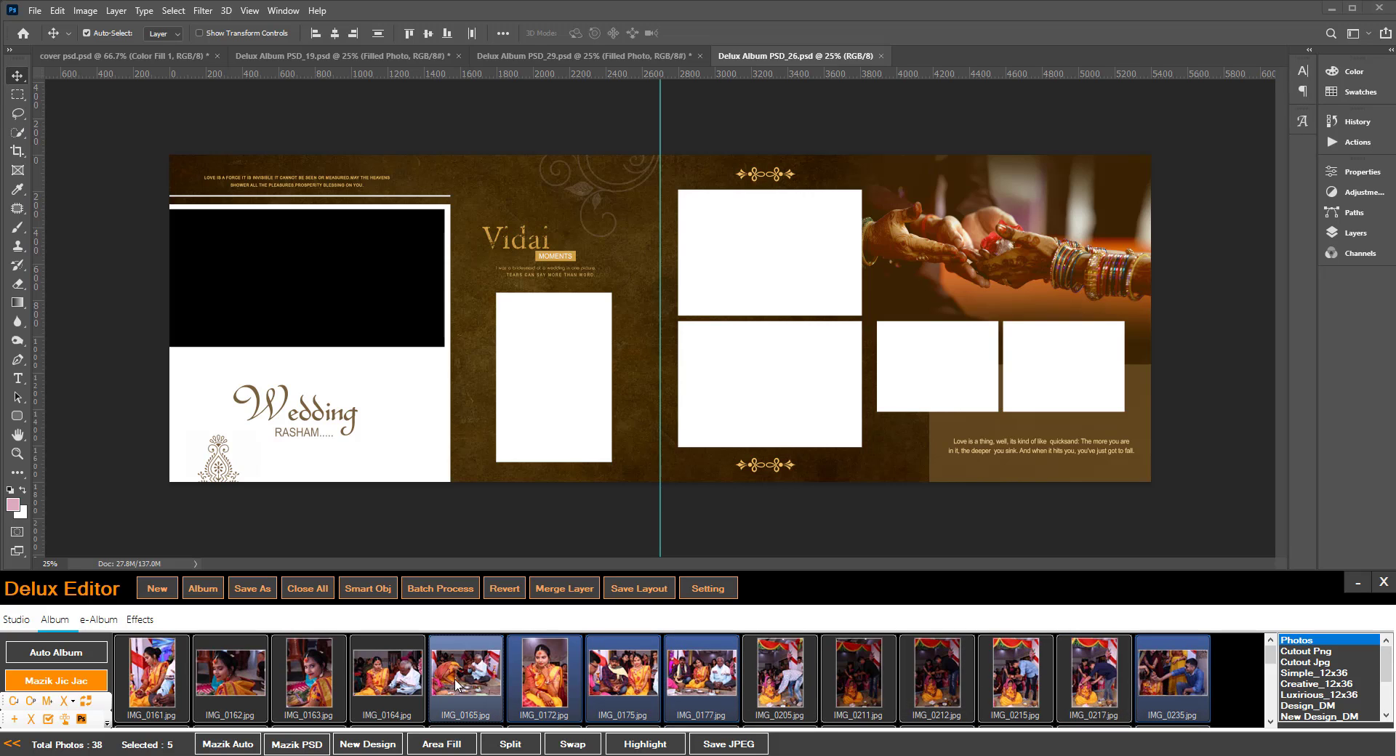
left_click(378, 687)
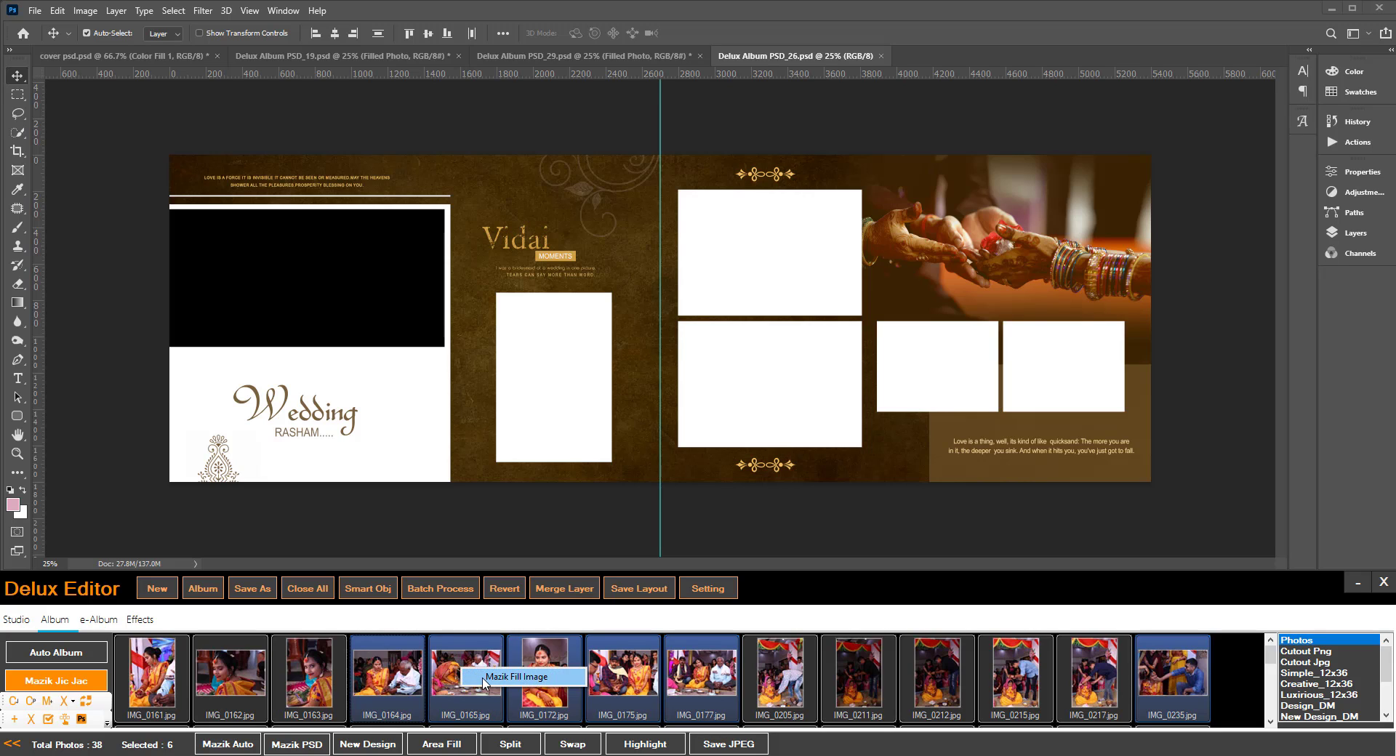
left_click(485, 682)
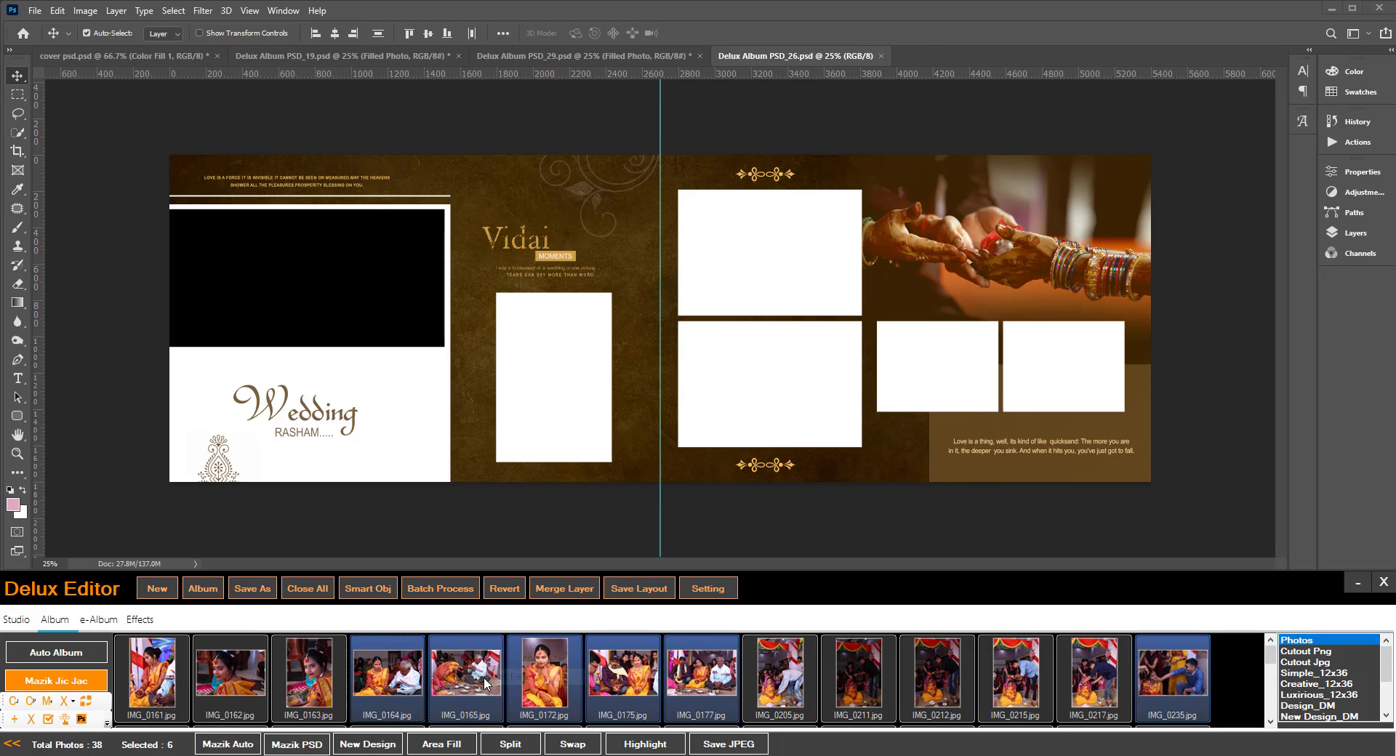